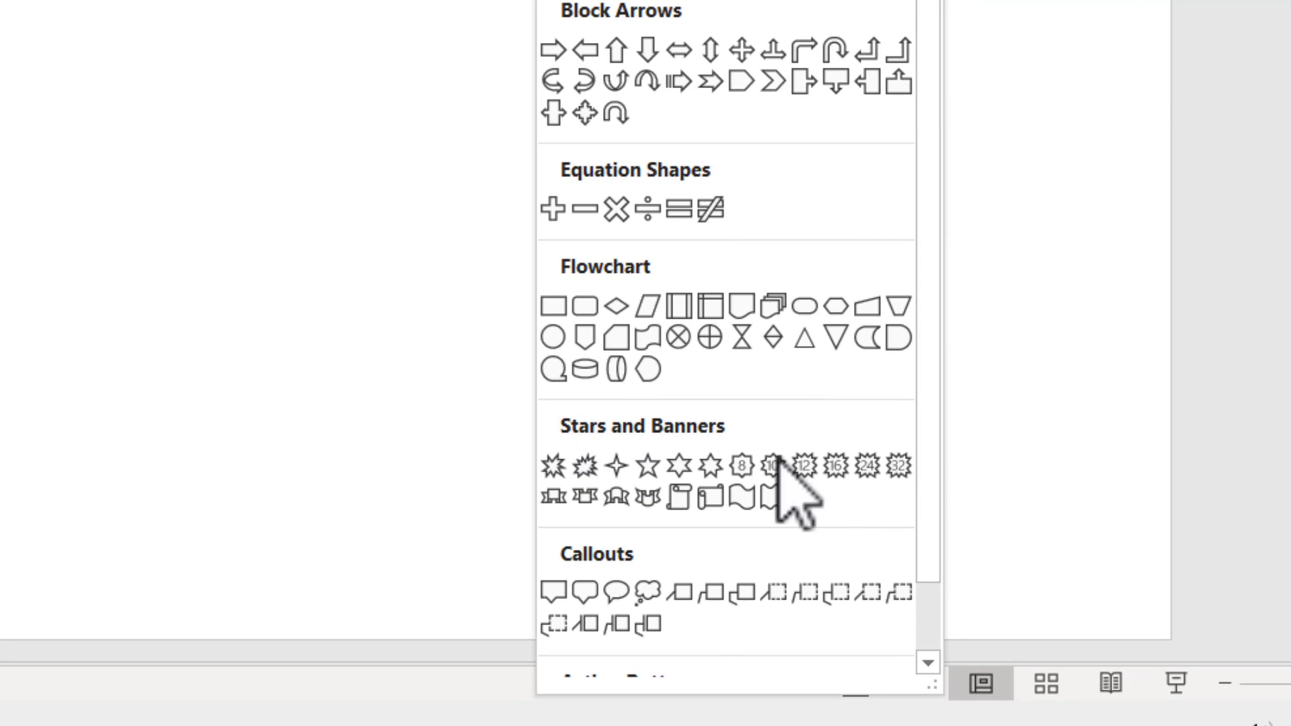
Step: Draw a 32-point star in the slide's left half and lengthen its spikes by shrinking the inner radius
left_click(901, 465)
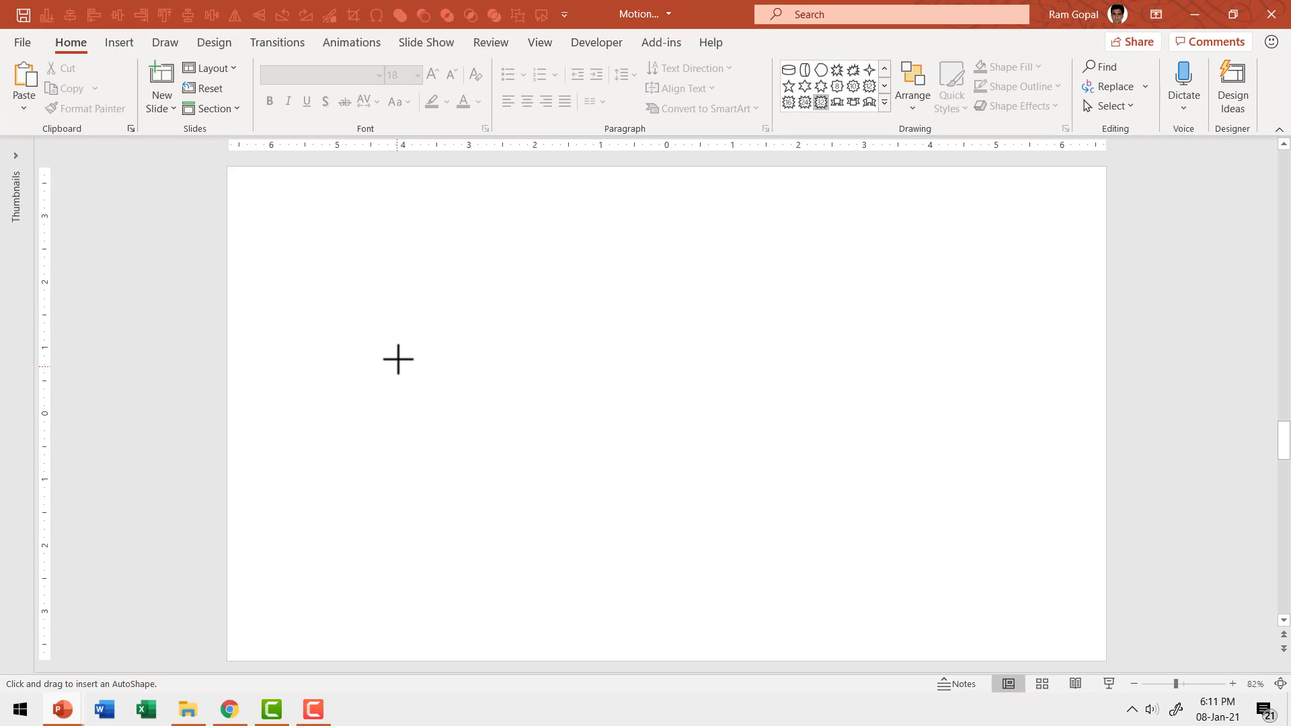
left_click_drag(402, 309, 558, 467)
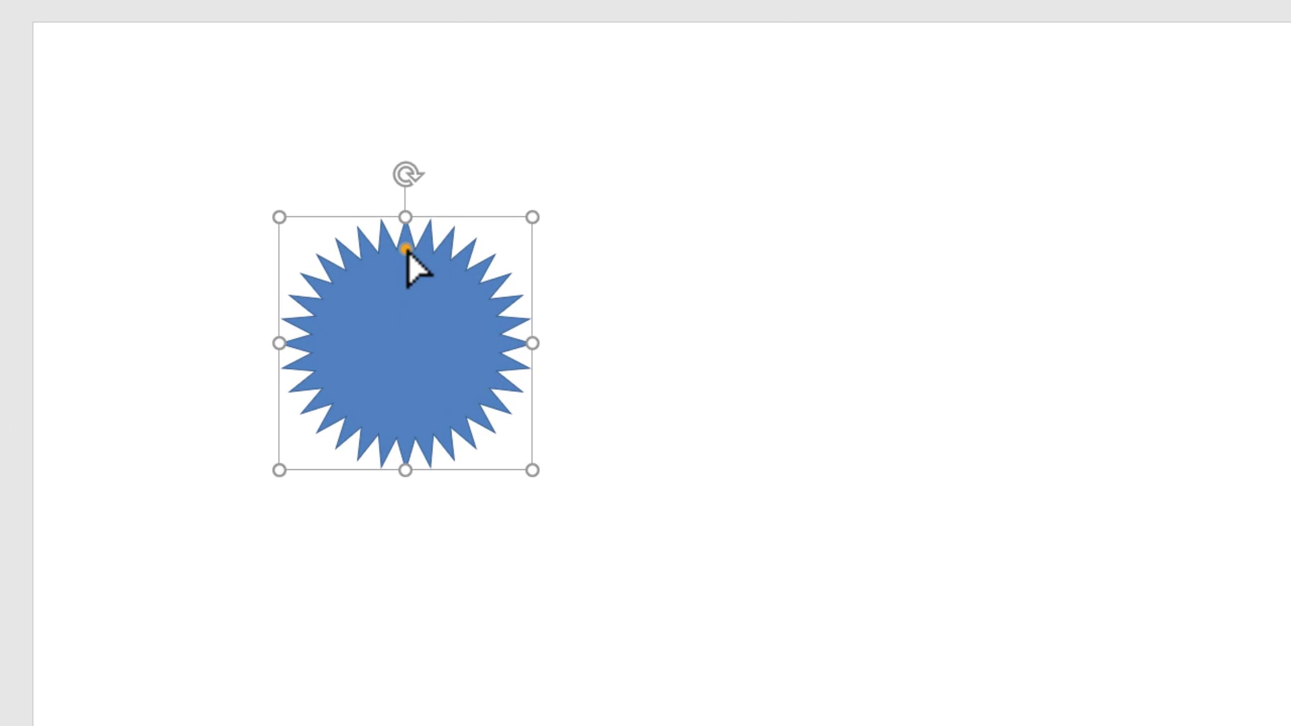
left_click_drag(406, 250, 410, 270)
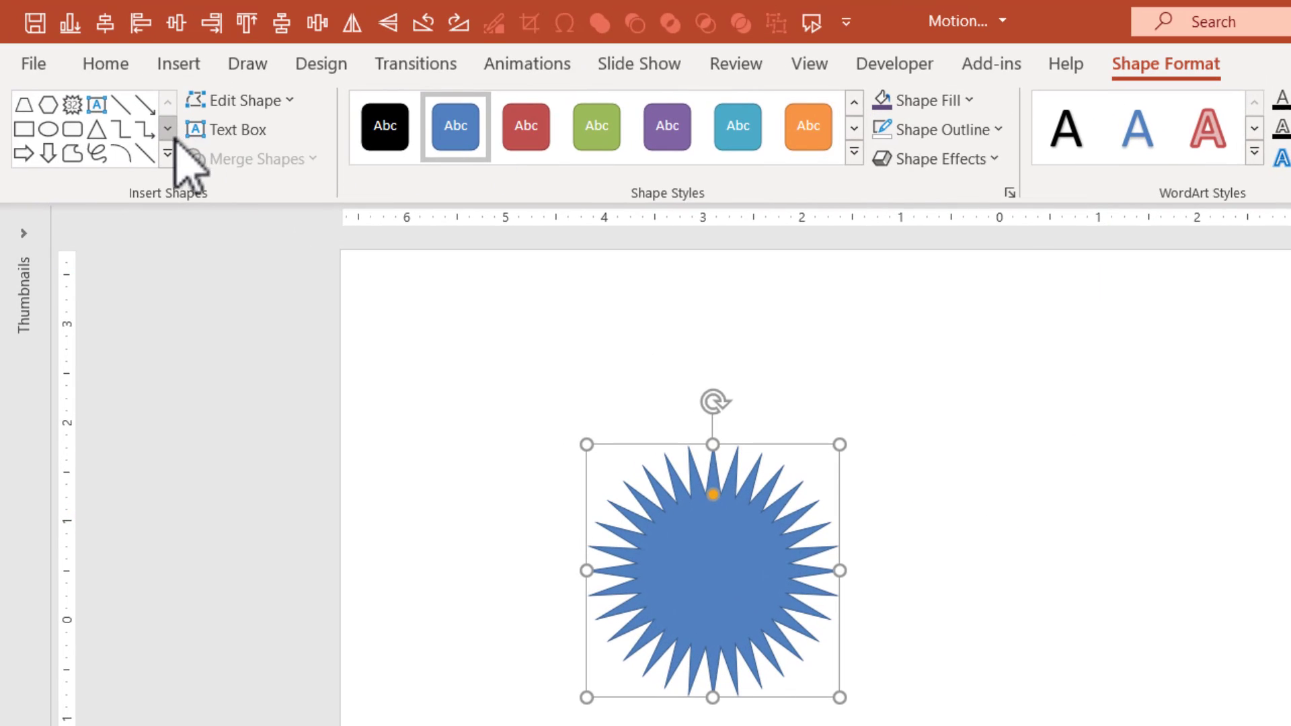
Step: Draw a circle slightly smaller than the star and centre it over the star
left_click(172, 157)
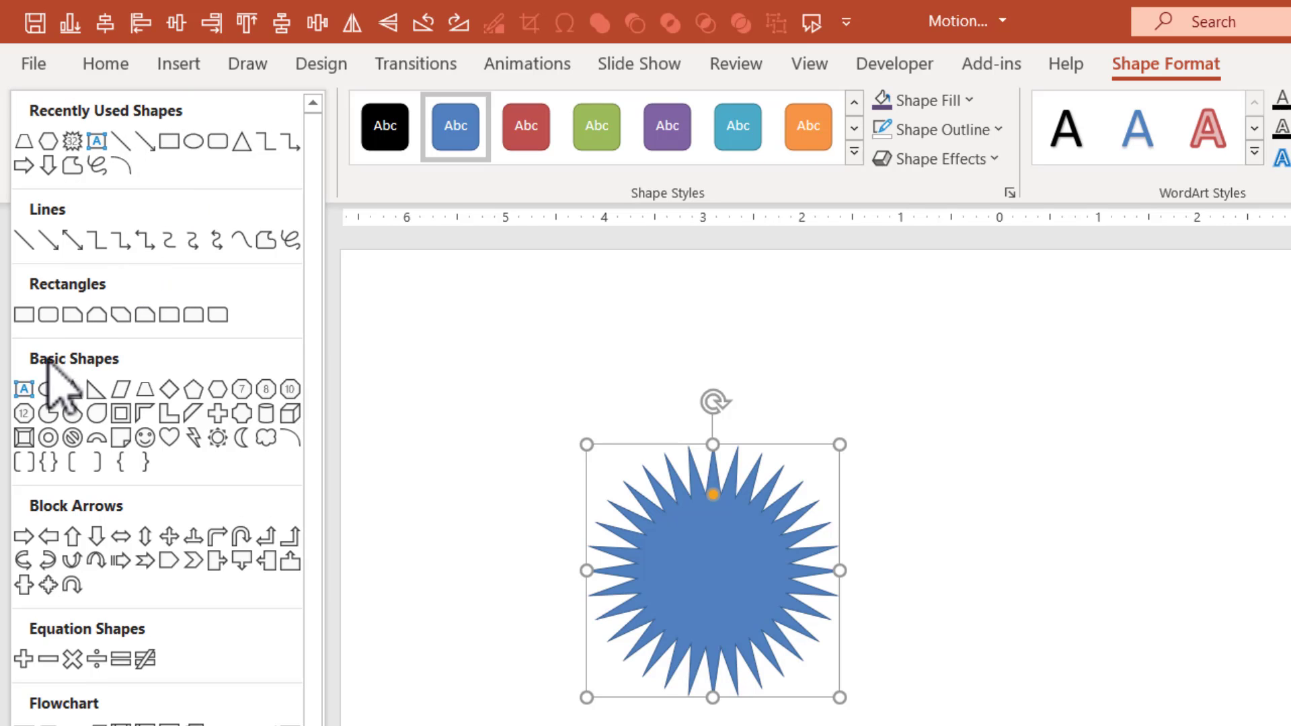
left_click(49, 390)
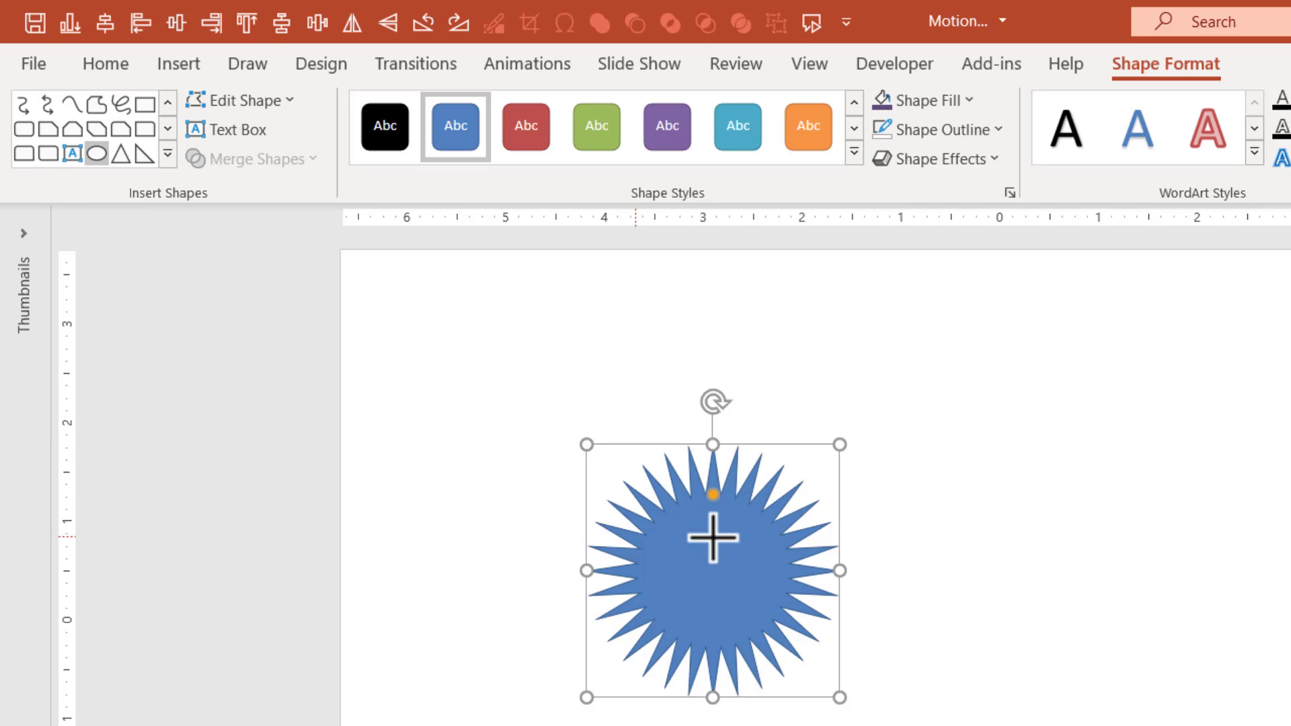
left_click_drag(942, 446, 1066, 654)
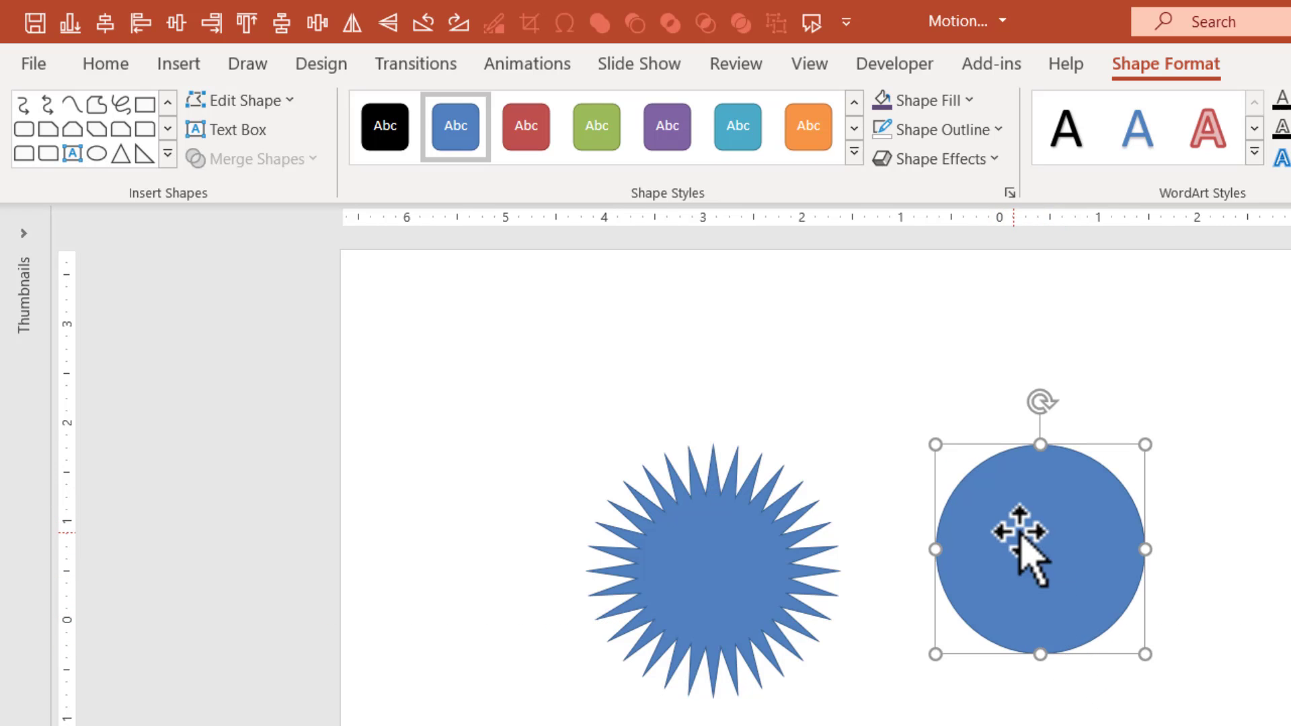
left_click_drag(1023, 538, 707, 541)
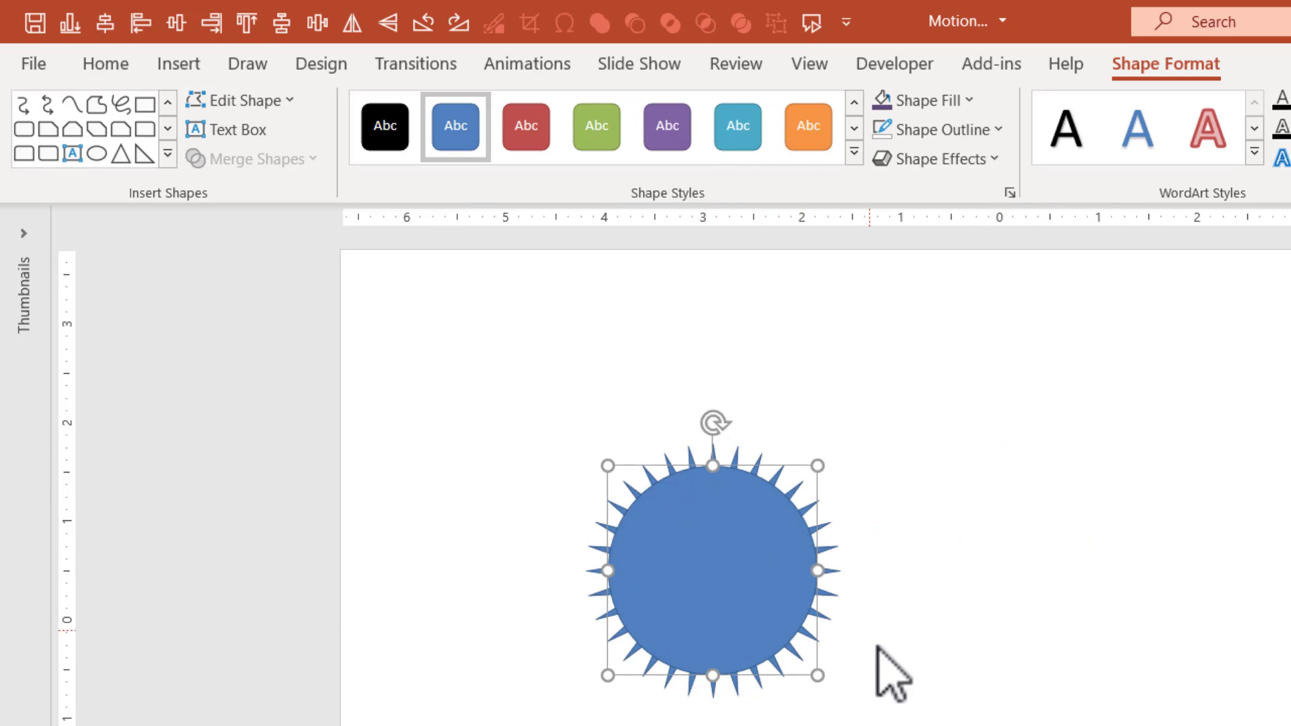
Step: Merge the star and circle with Intersect to form a gear with blunt teeth
left_click_drag(914, 723, 470, 404)
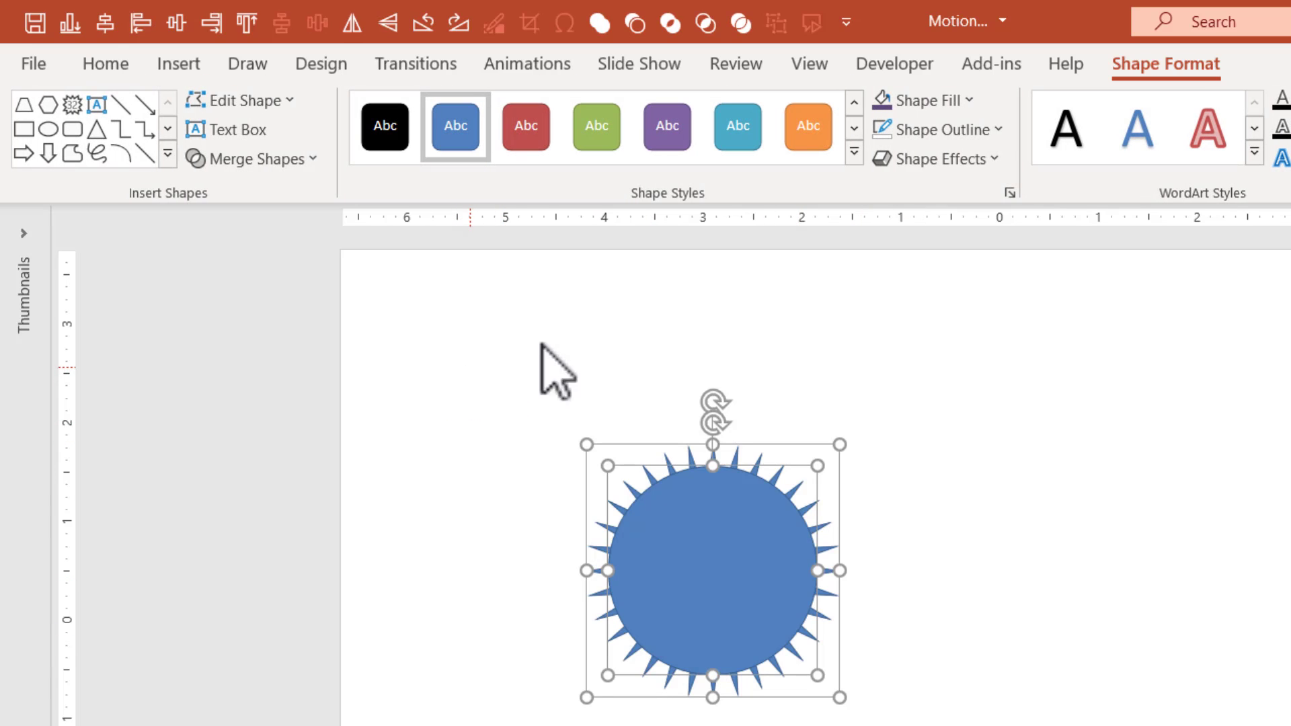
left_click(289, 170)
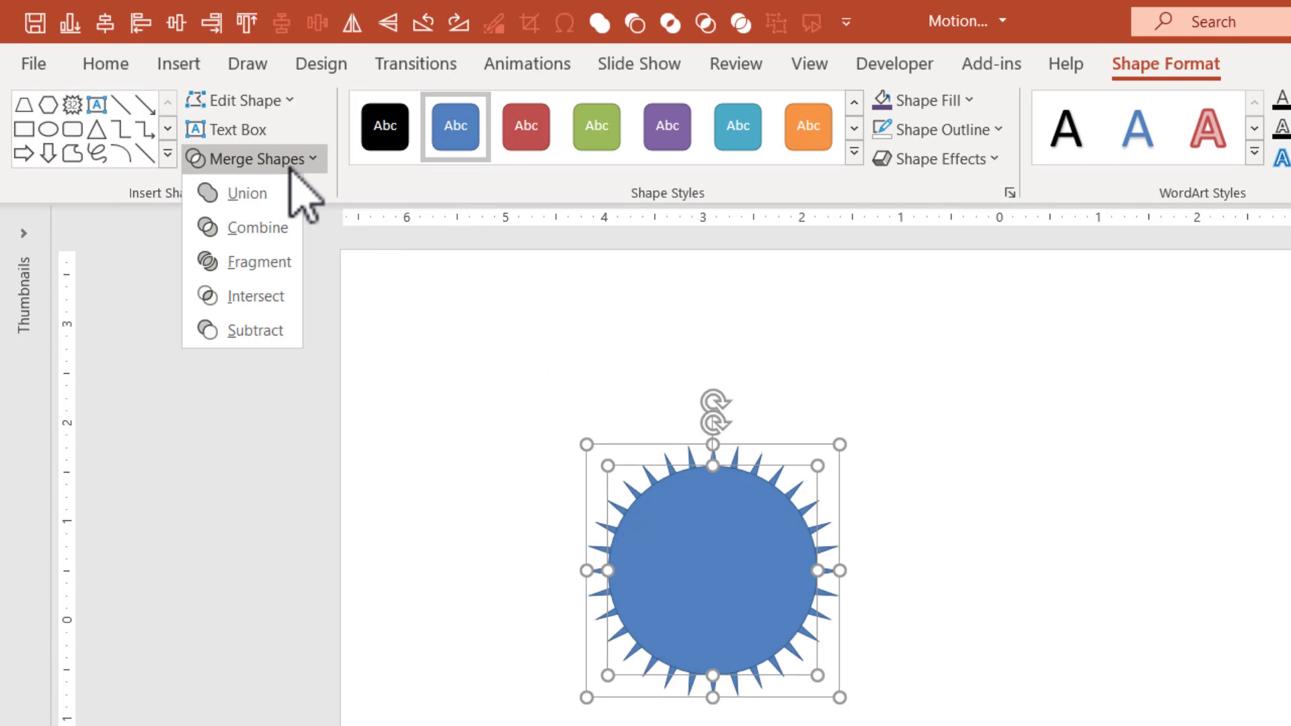
left_click(253, 306)
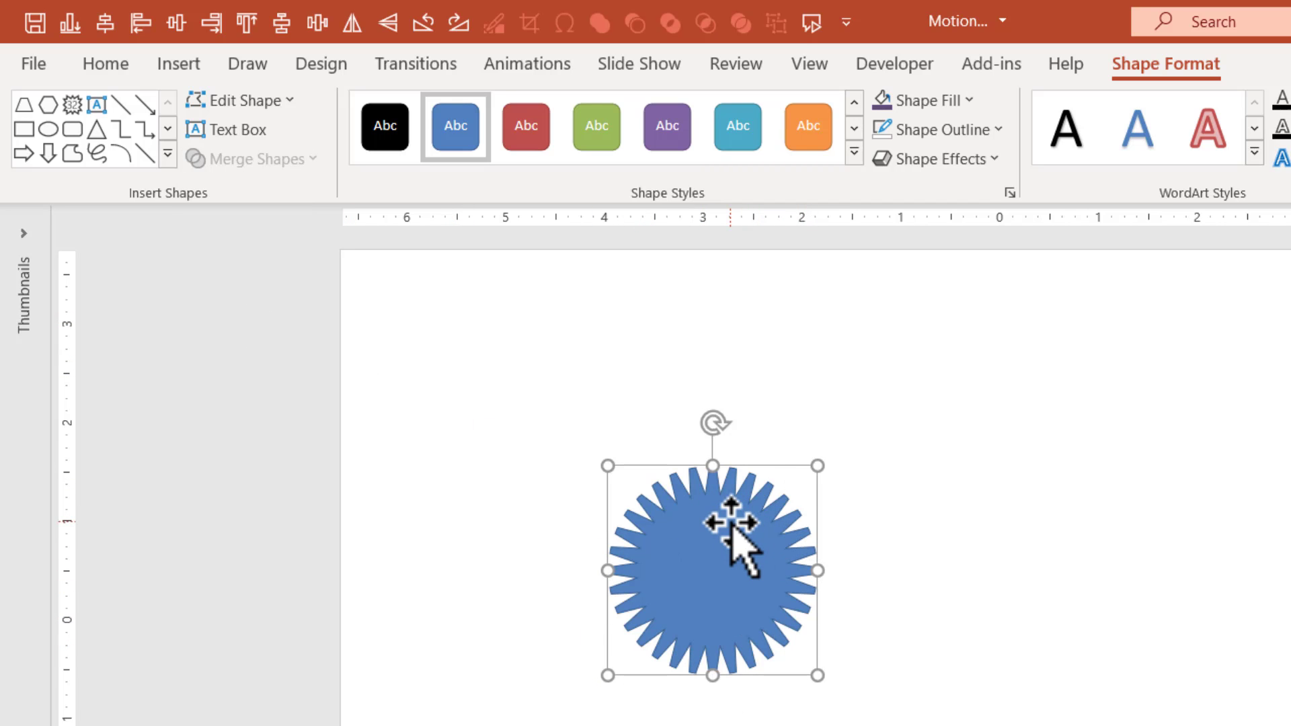
left_click(853, 608)
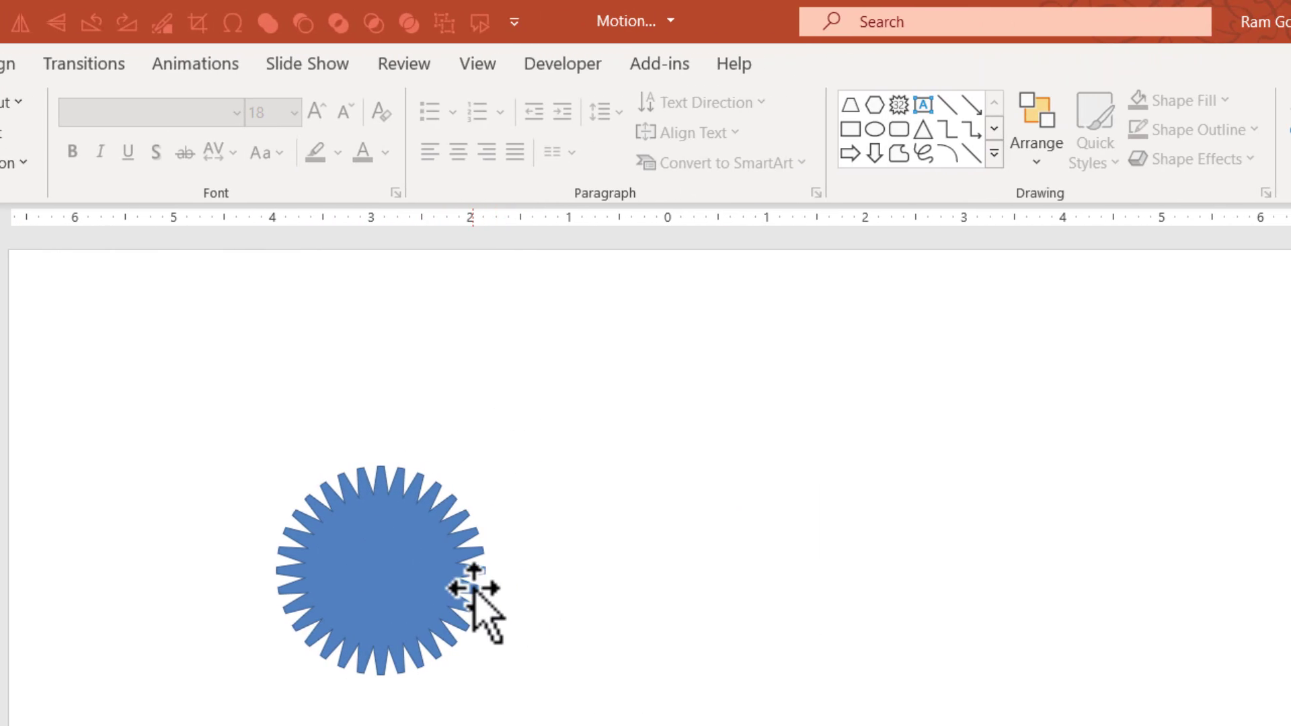
Step: Draw a small circle centred on the gear, about two-fifths of the gear's diameter
left_click(993, 156)
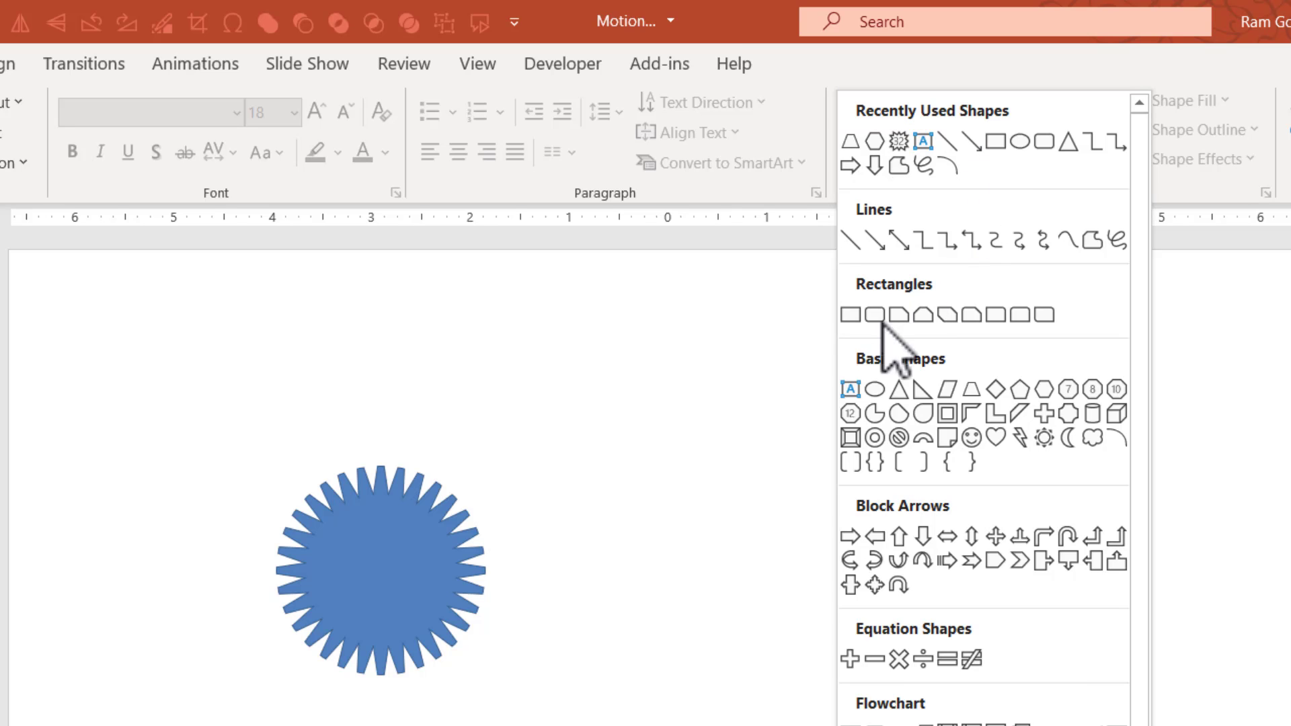
left_click(875, 388)
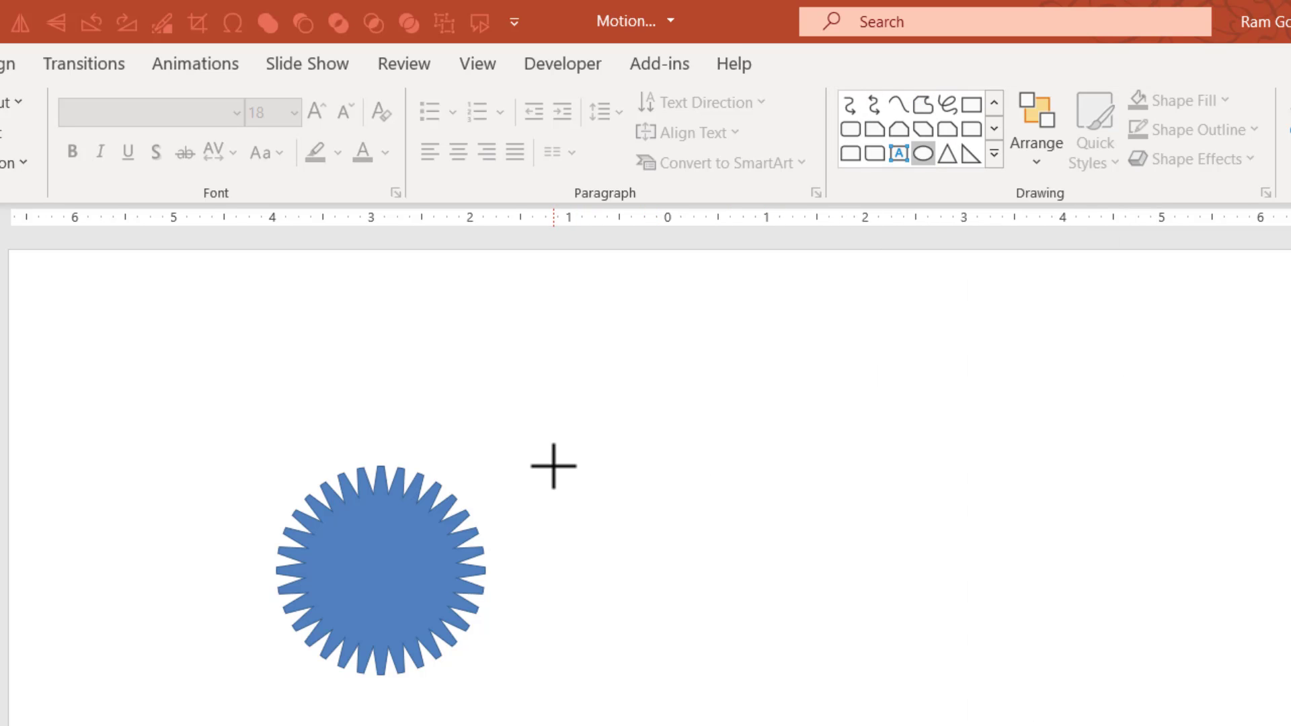
left_click_drag(554, 466, 383, 561)
left_click(591, 715)
Step: Subtract the small circle from the gear to cut a central hole
left_click(461, 573)
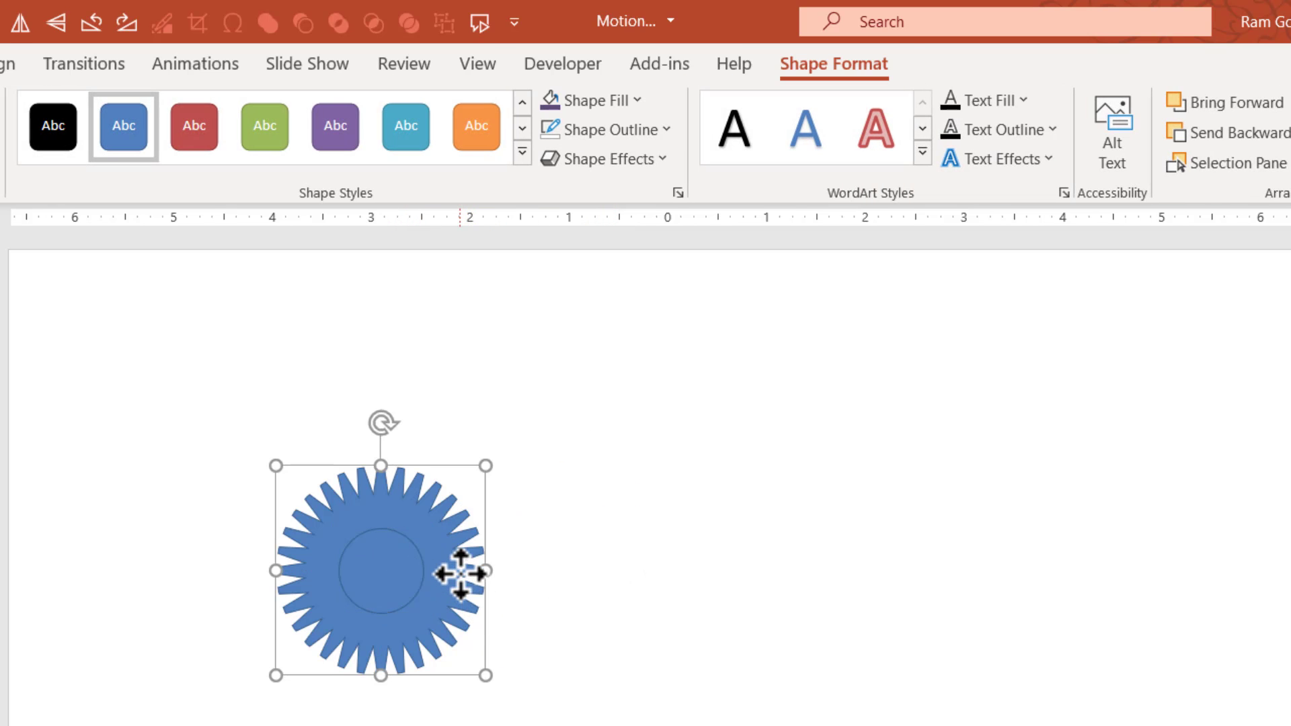
left_click(397, 577, "shift")
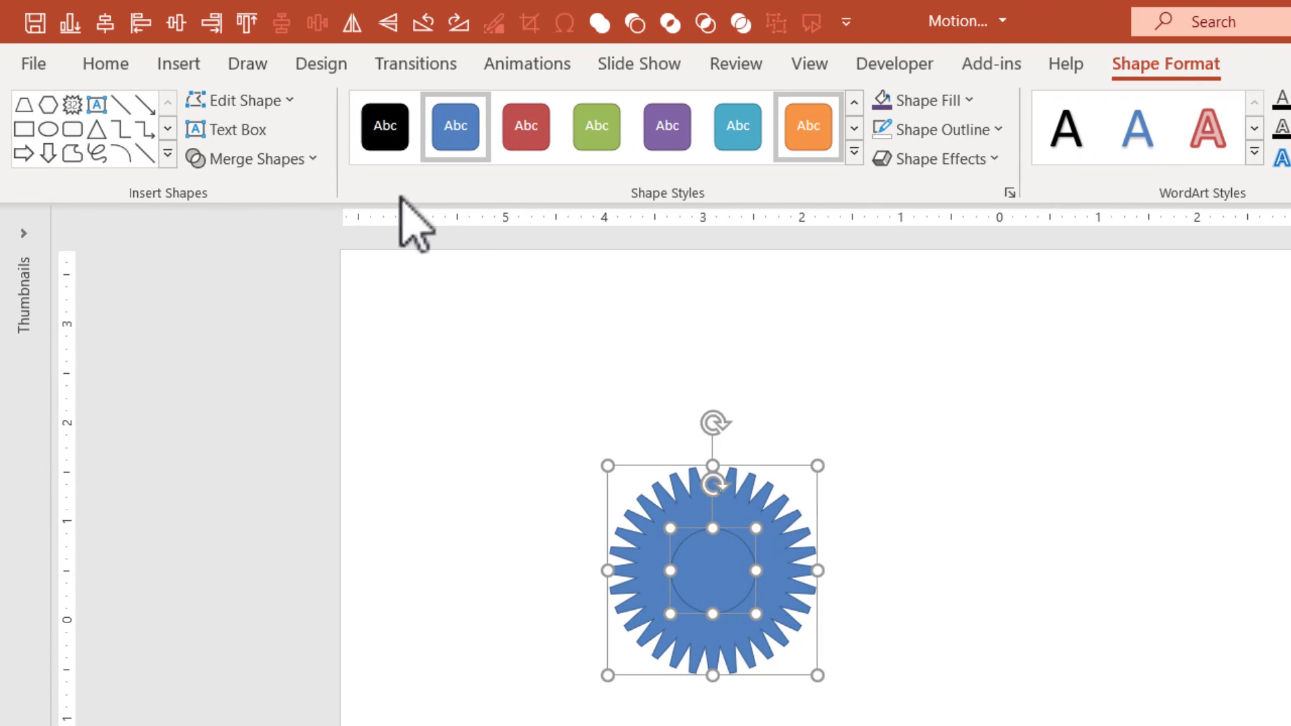
left_click(289, 165)
left_click(236, 333)
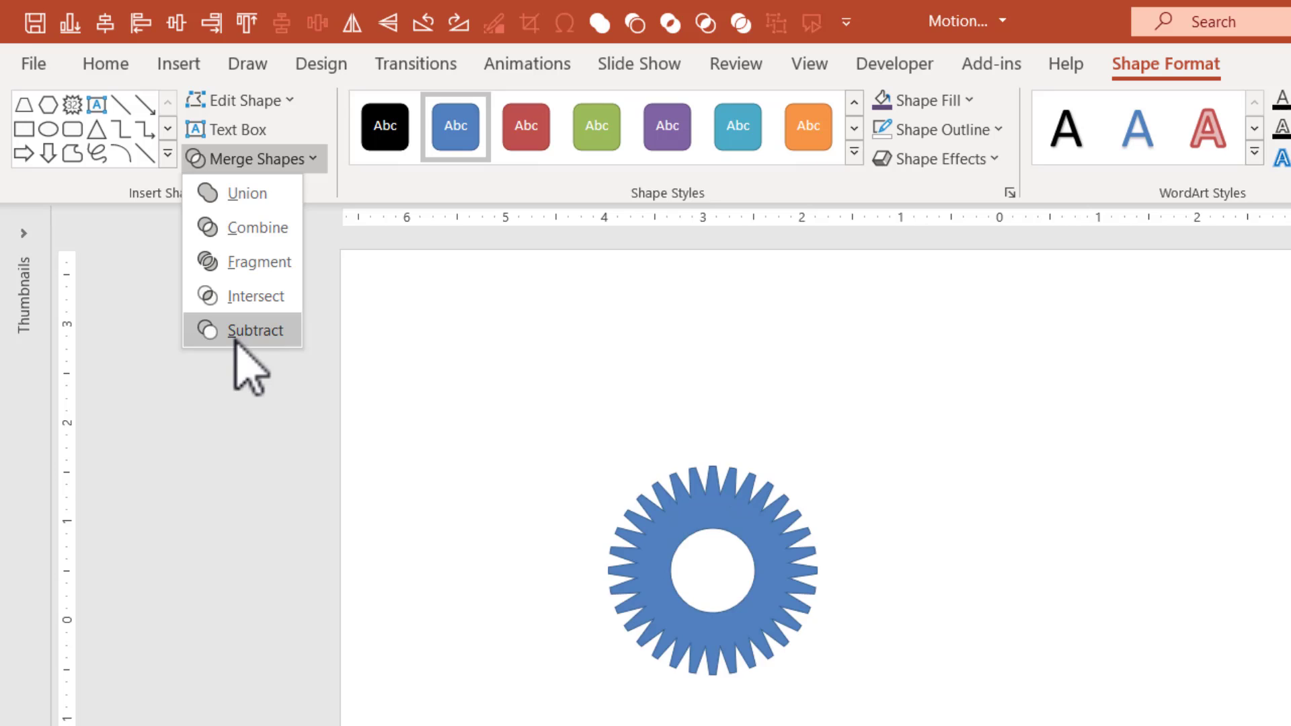
left_click(236, 333)
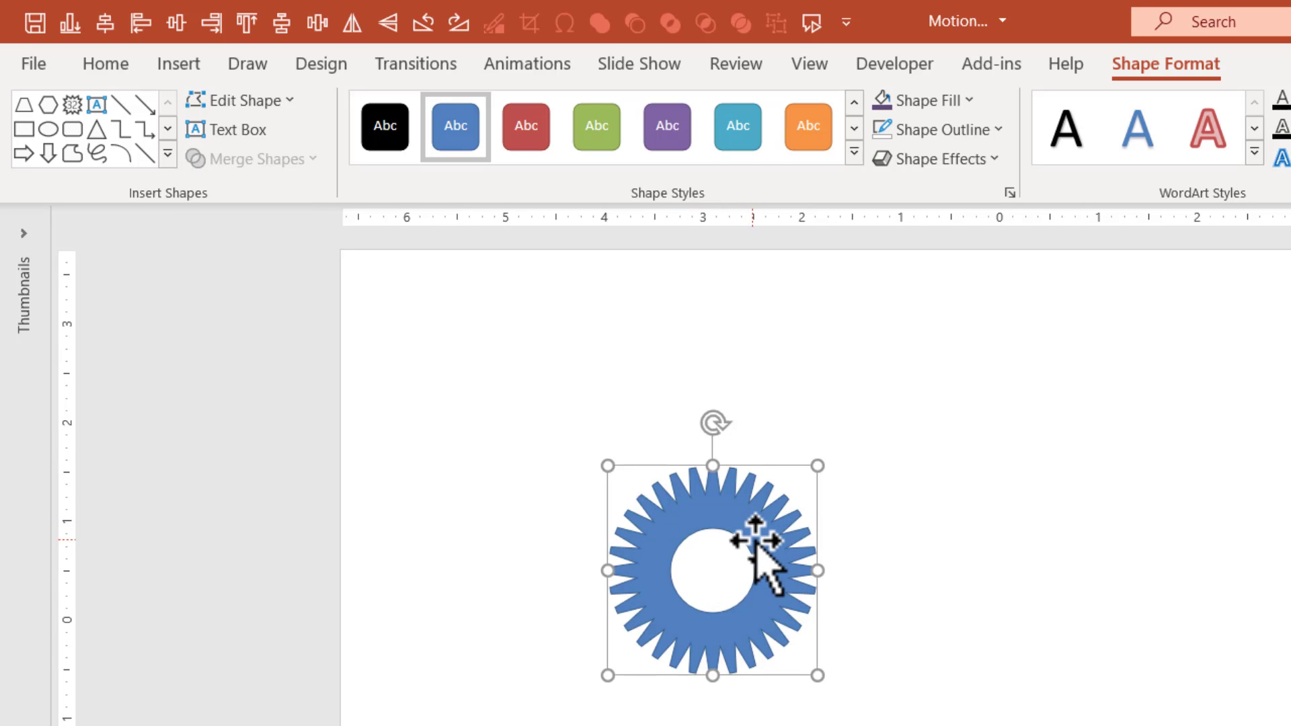
Step: Fill the gear with a near-black theme colour and remove its outline
left_click(948, 101)
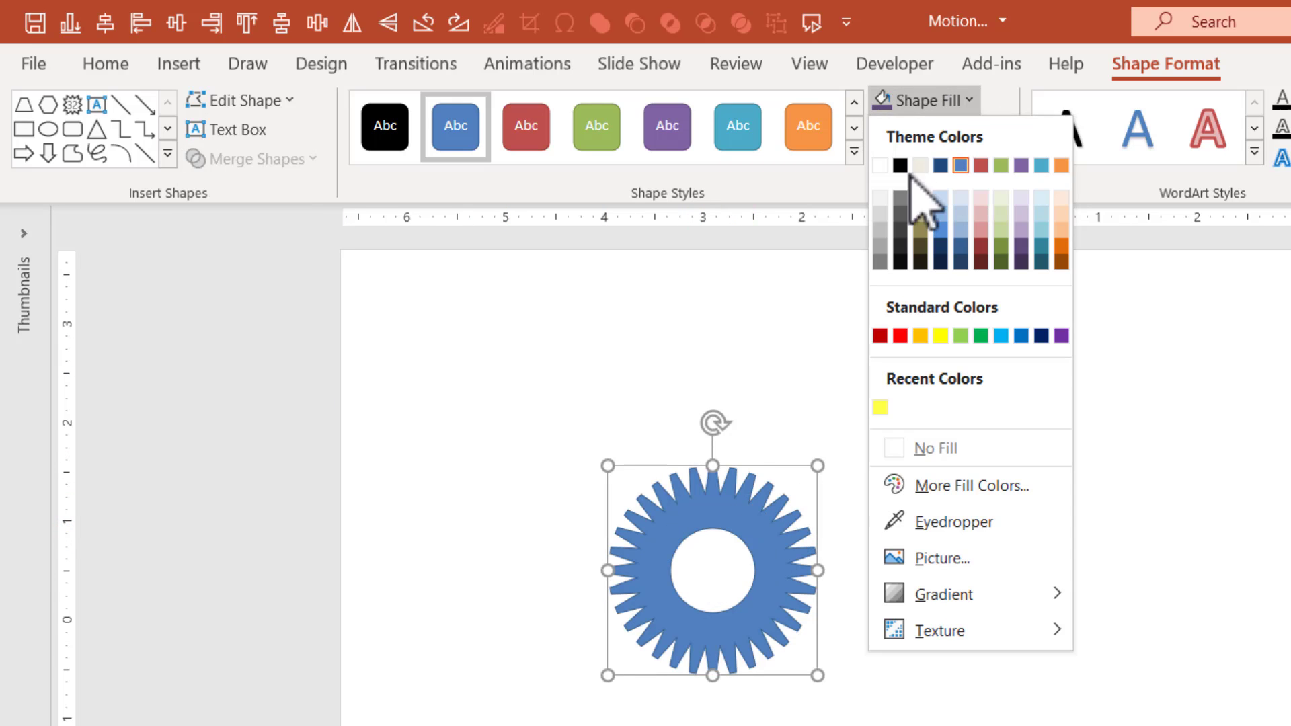
left_click(898, 259)
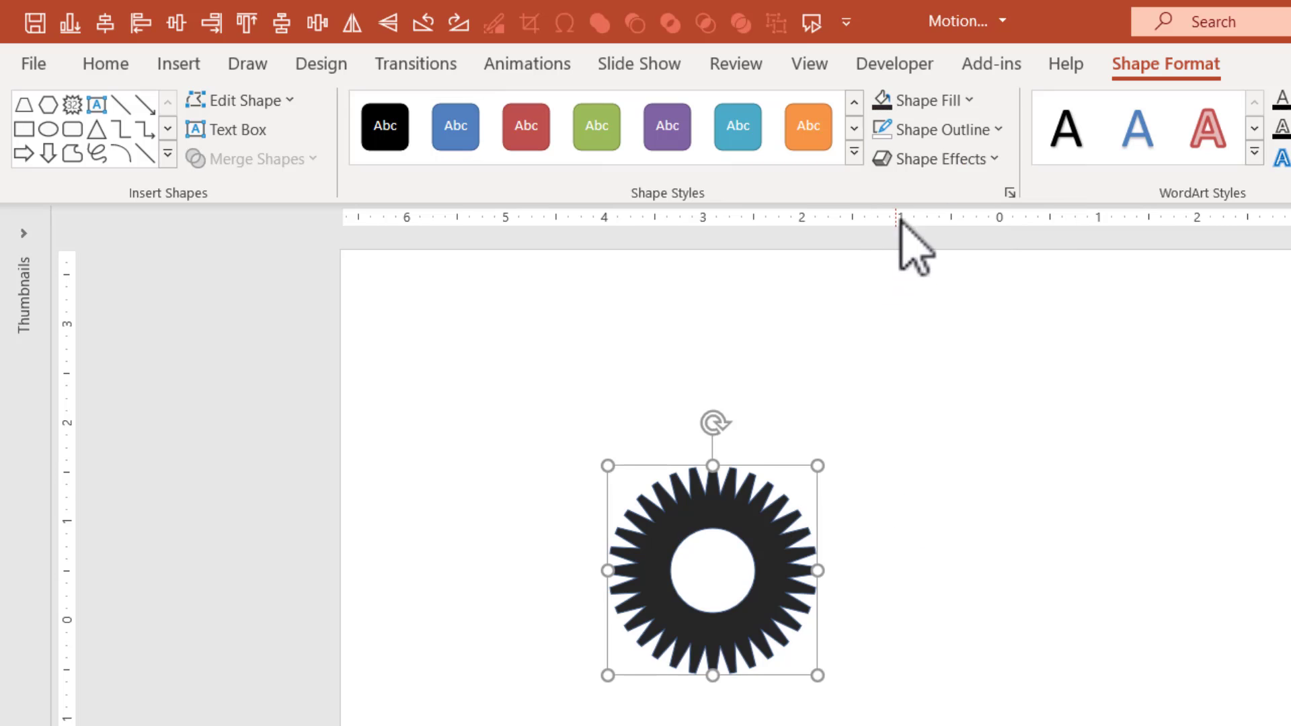
left_click(941, 130)
left_click(918, 477)
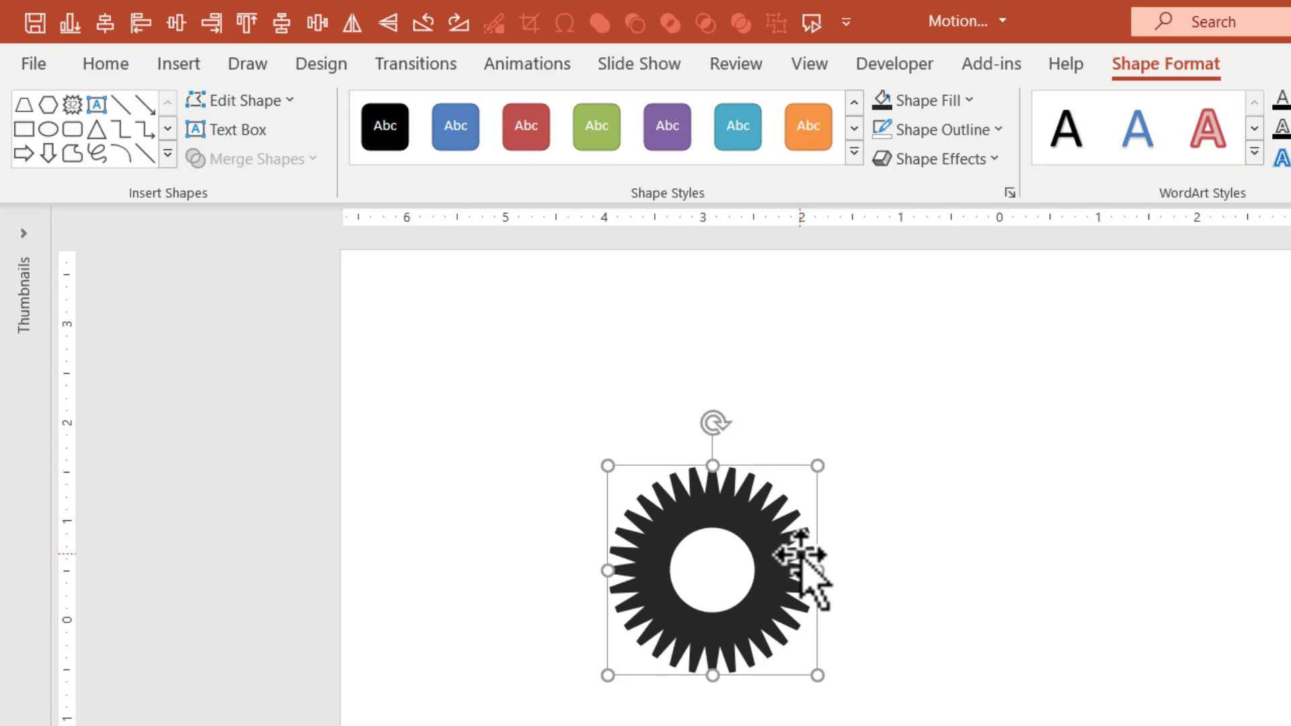
Step: Show the Animation Pane and apply the Spin emphasis animation to the gear
left_click(538, 67)
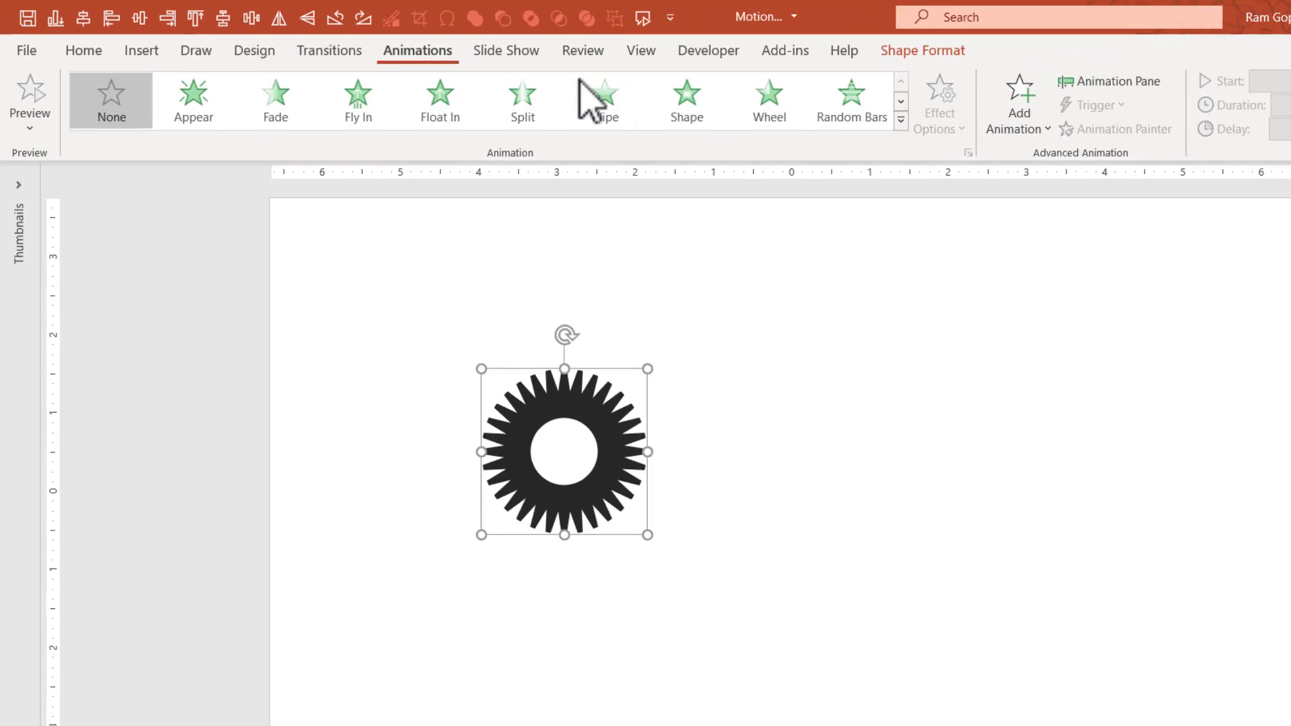
left_click(1116, 82)
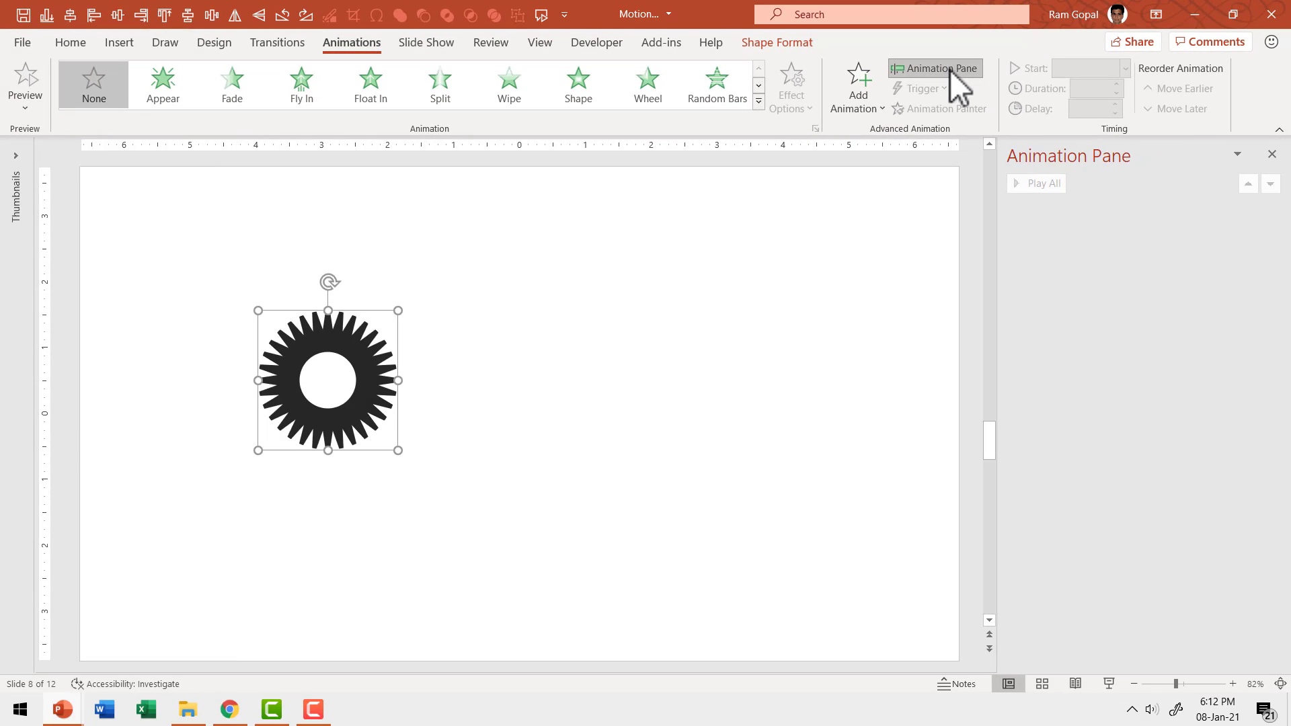
left_click(758, 101)
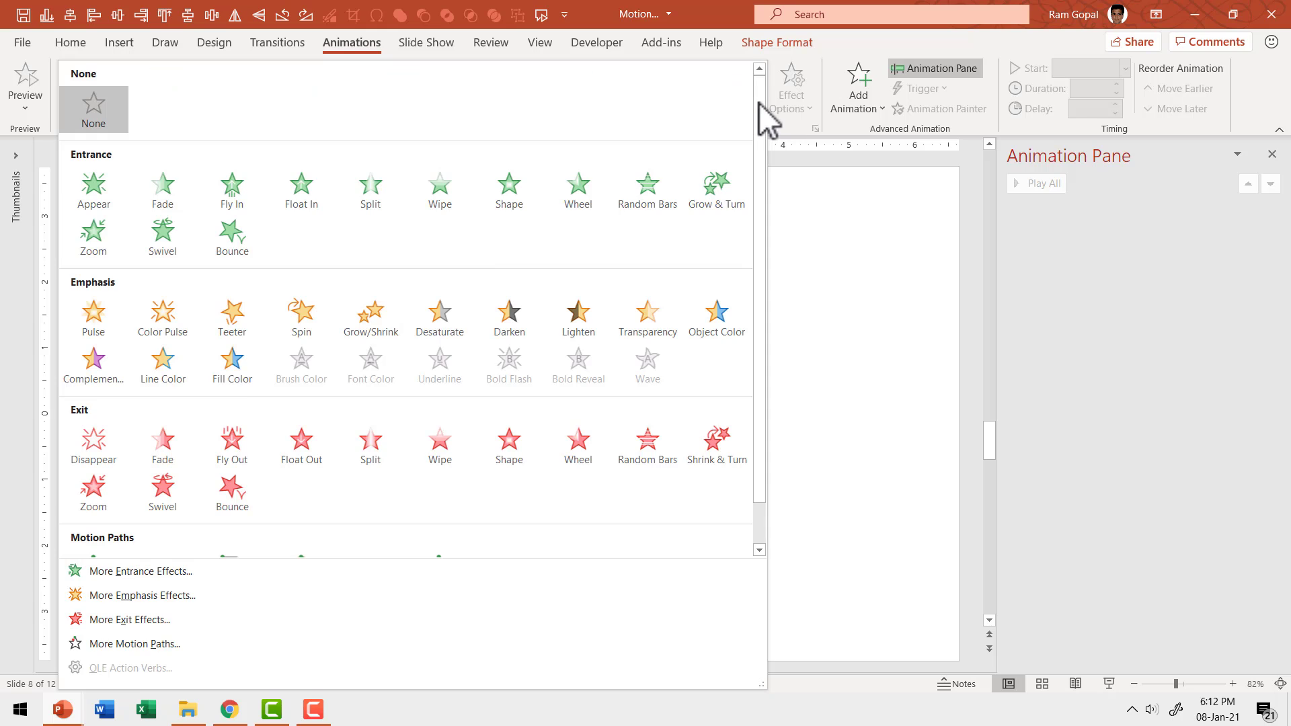
left_click(315, 328)
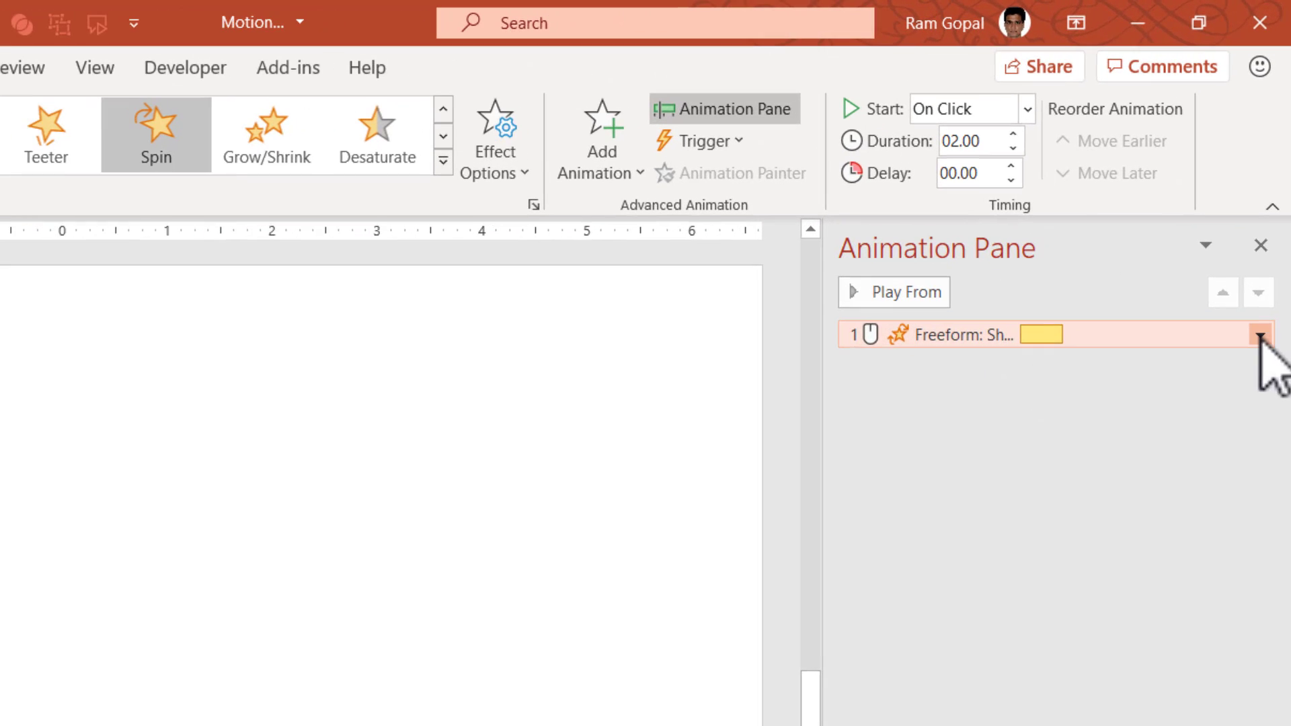
Step: Set the gear's Spin animation to repeat Until End of Slide
left_click(1271, 210)
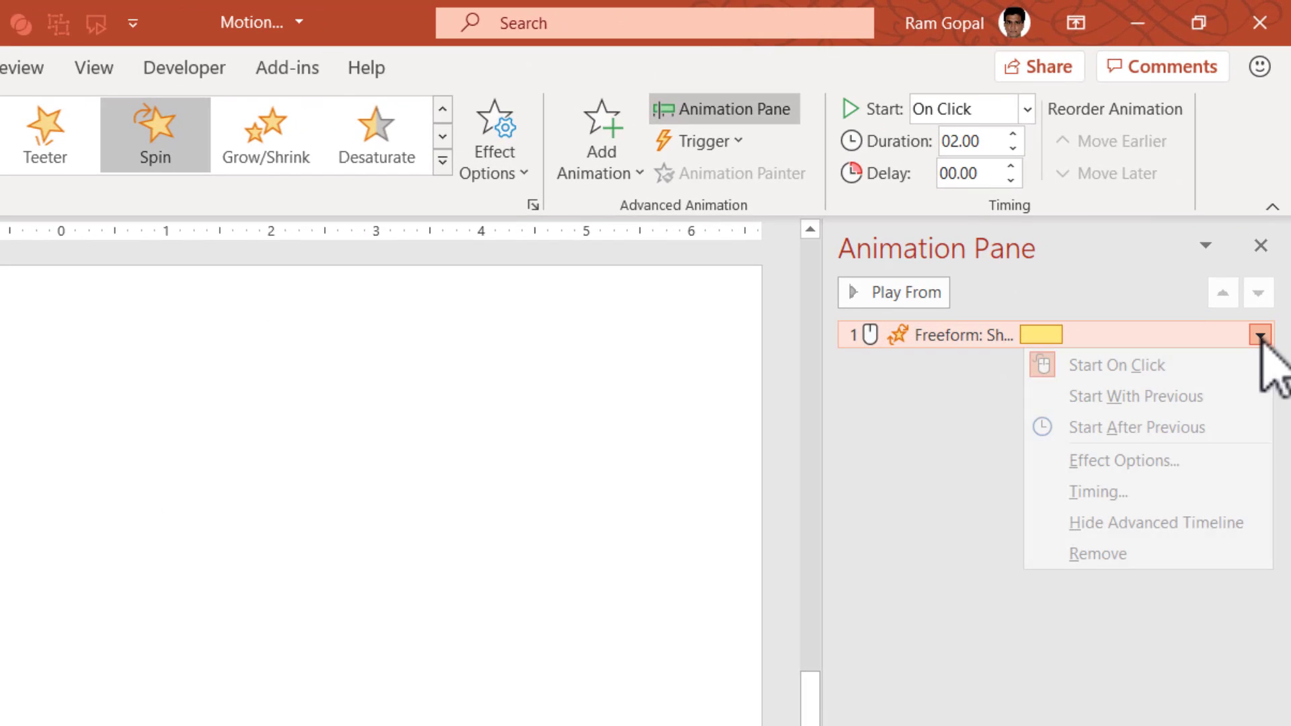
left_click(1129, 463)
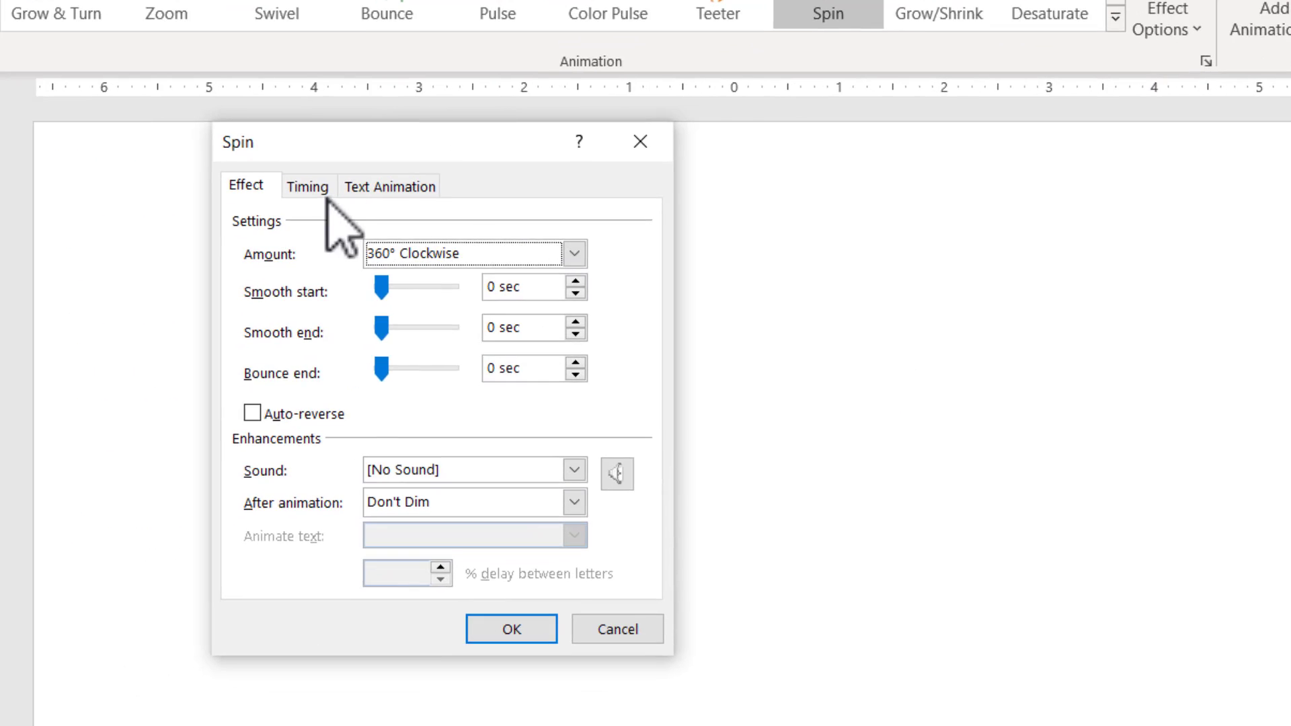
left_click(312, 194)
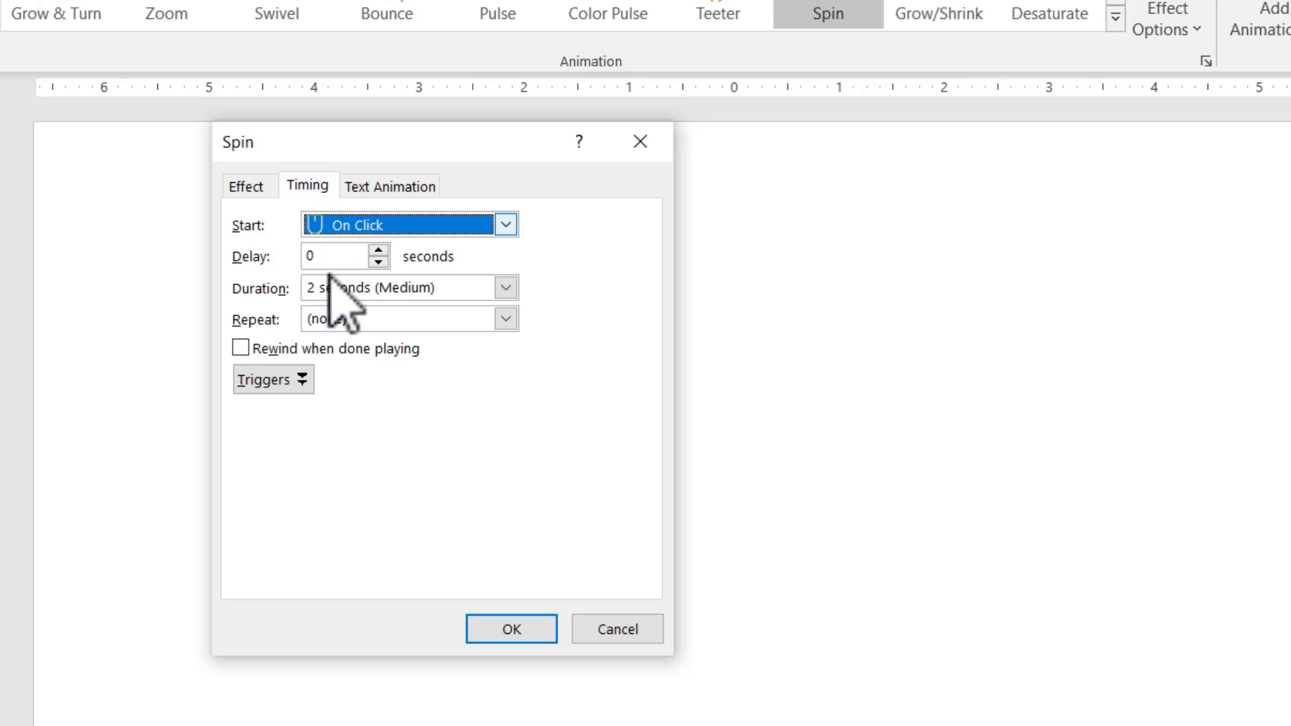
left_click(515, 319)
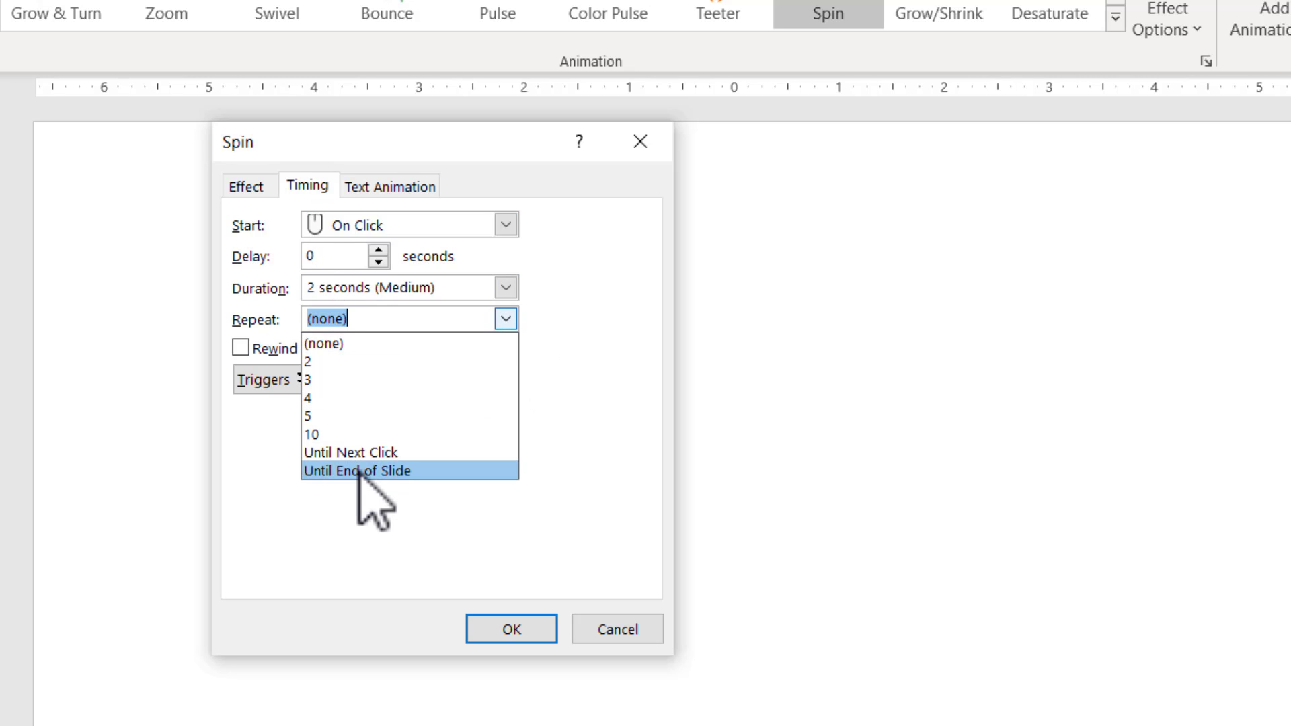
left_click(363, 471)
left_click(514, 627)
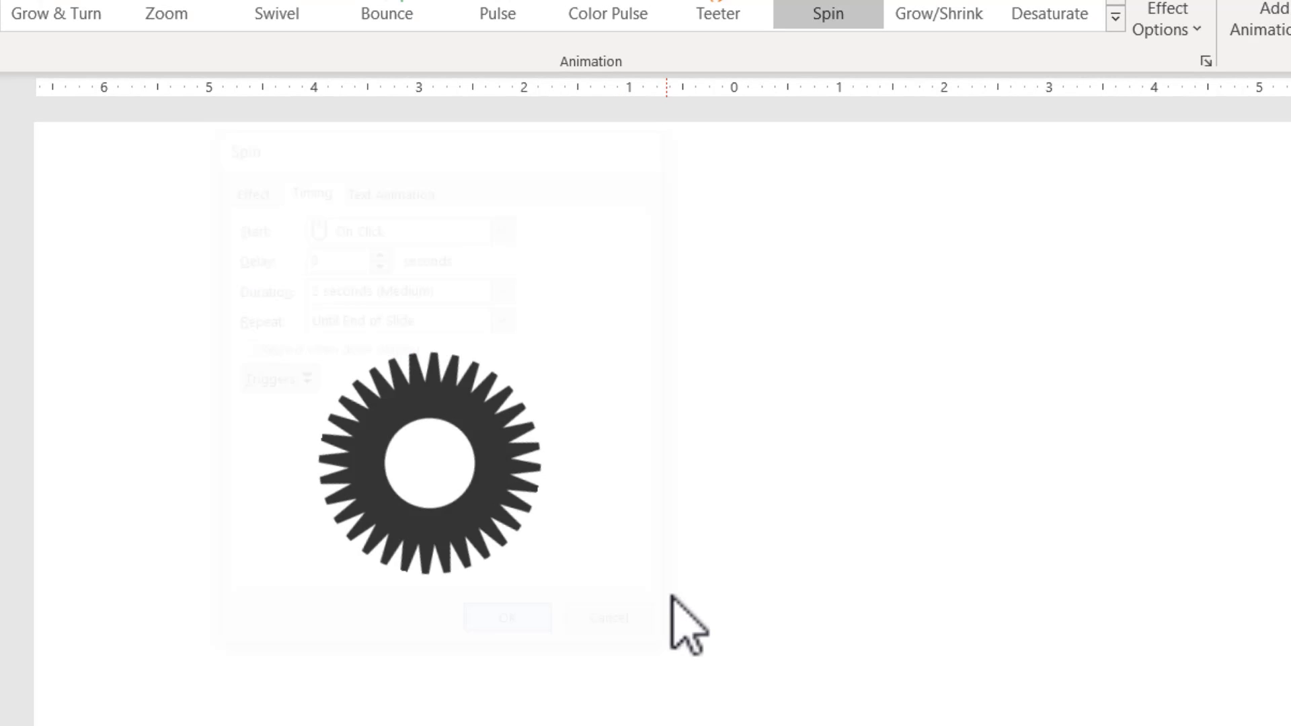
Step: Shrink the gear to about 1 inch across and move it near the slide's left edge
left_click(502, 477)
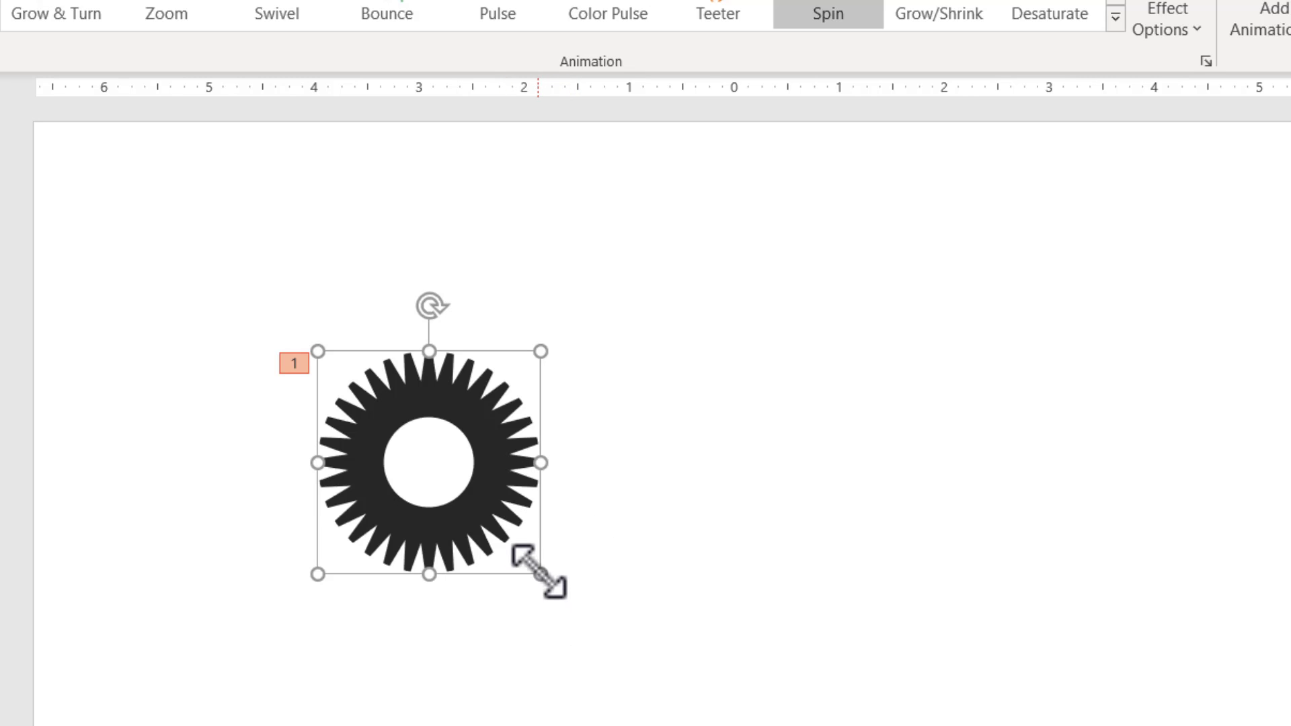
left_click_drag(540, 574, 173, 353)
left_click(511, 464)
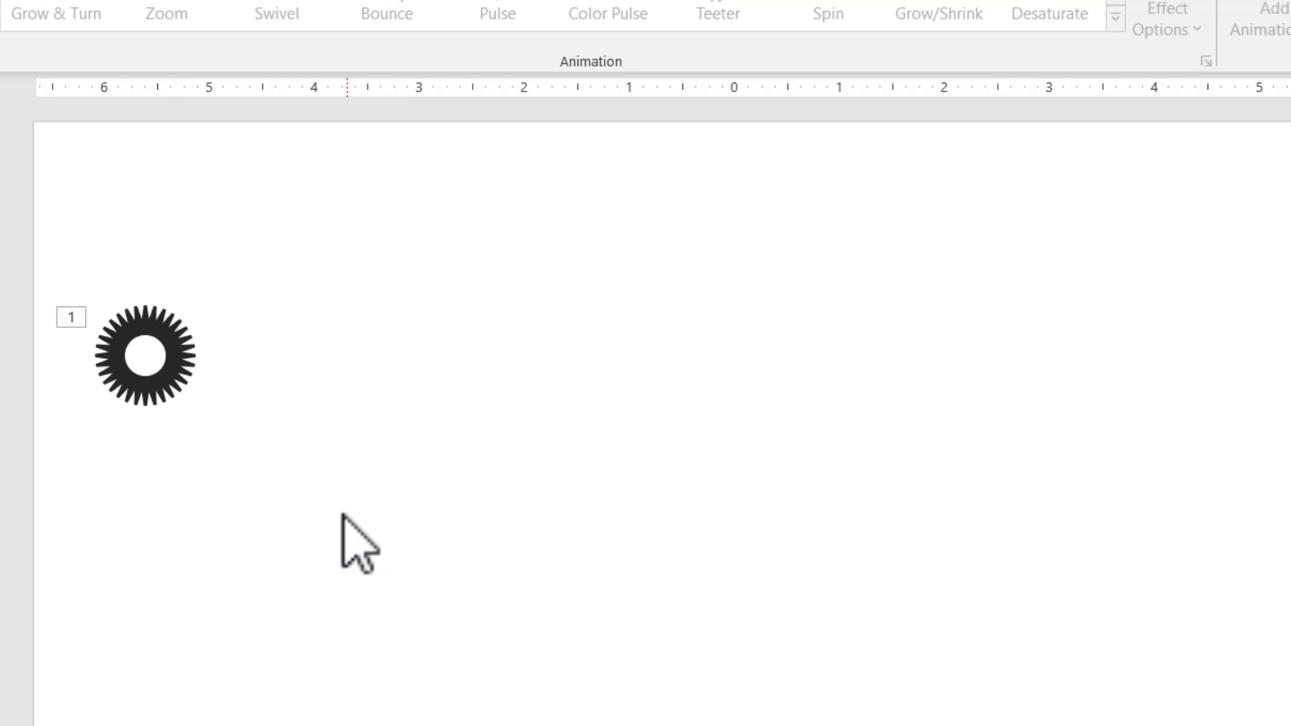
Step: Duplicate the animated gear and place the copy to its right at the same height, with a wide gap between them
left_click(173, 353)
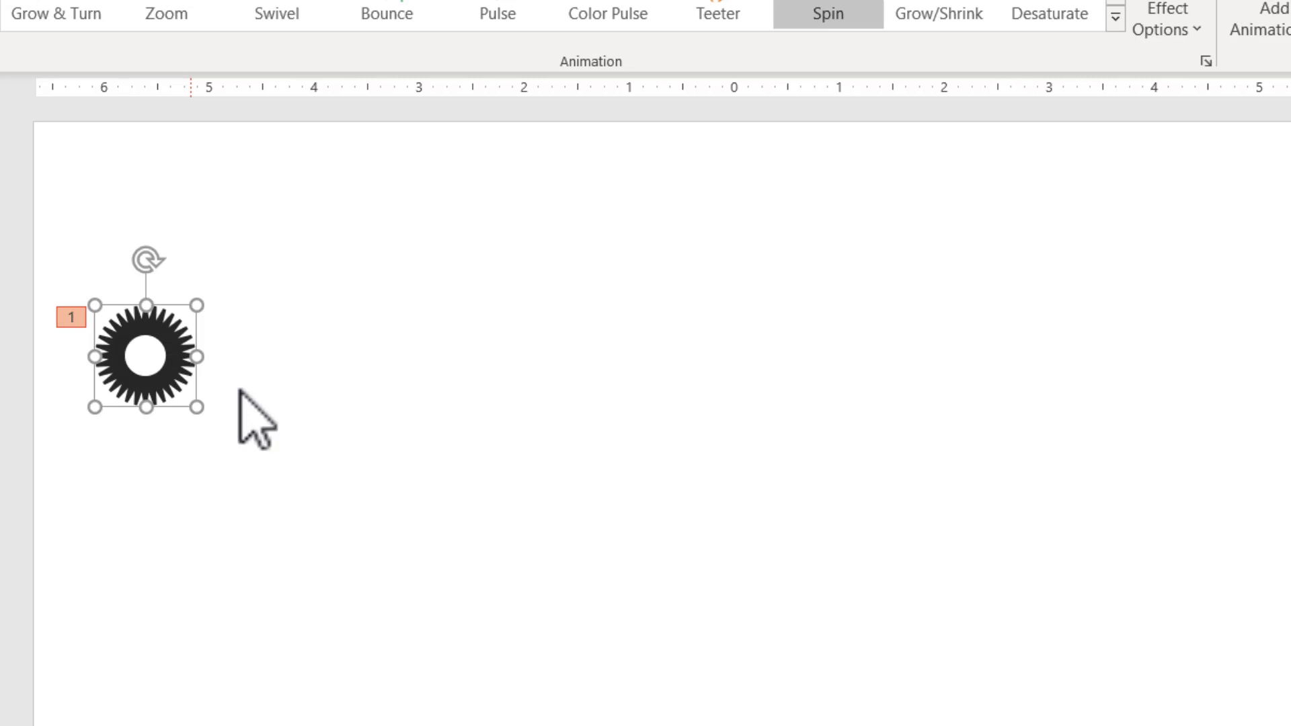
key("ctrl+d")
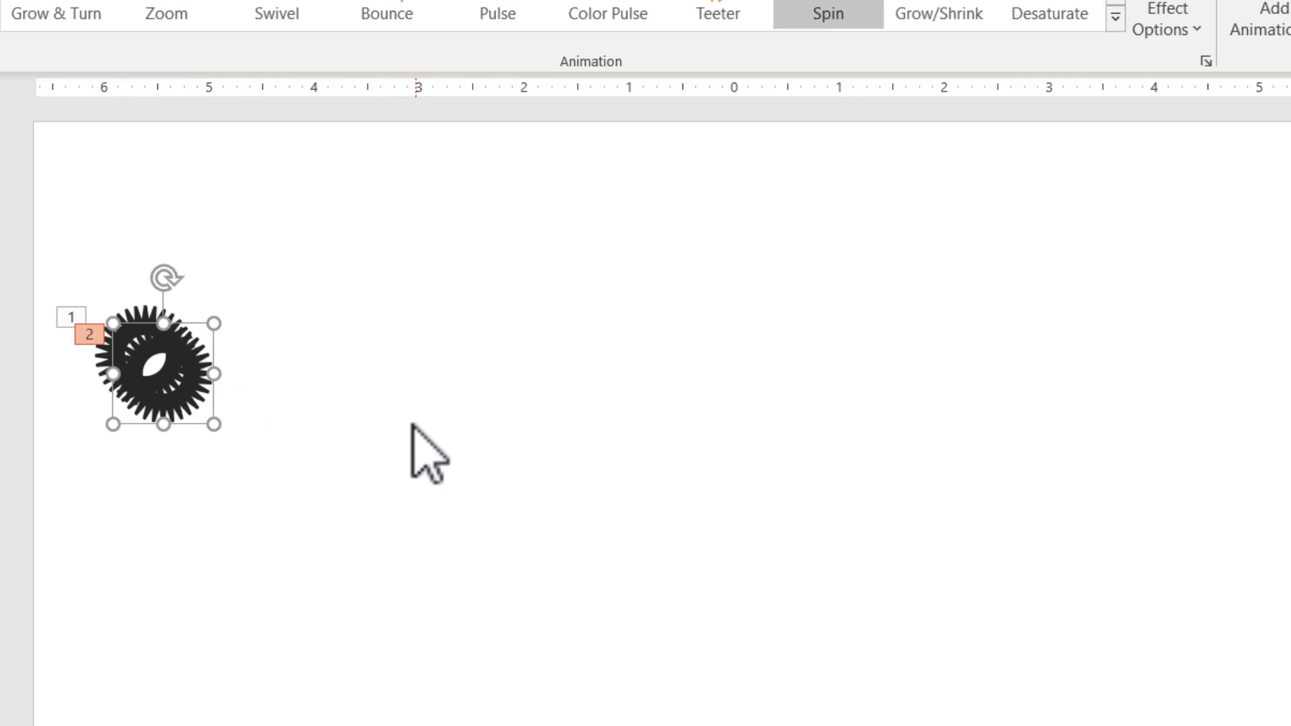
left_click_drag(199, 372, 447, 354)
left_click(723, 462)
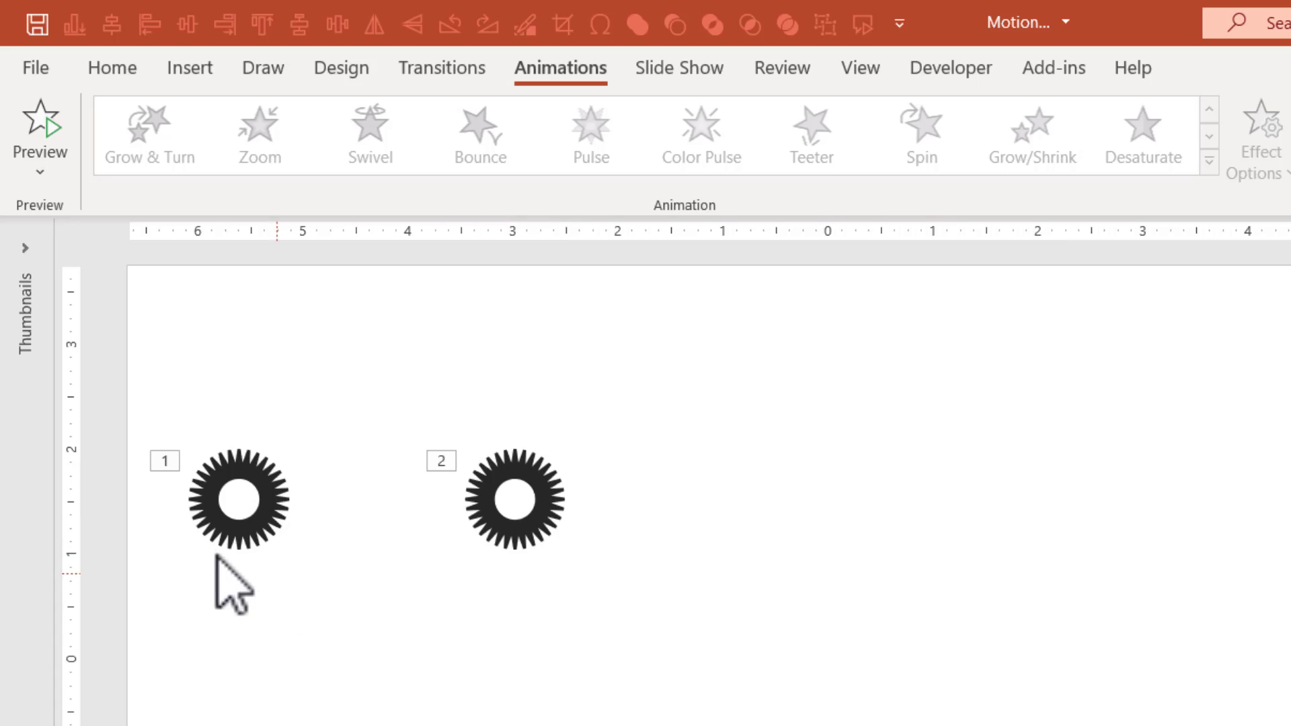
Step: Draw a rounded rectangle about 3.07" wide and 0.64" high spanning both gears, and round its ends fully
left_click(122, 65)
left_click(1287, 151)
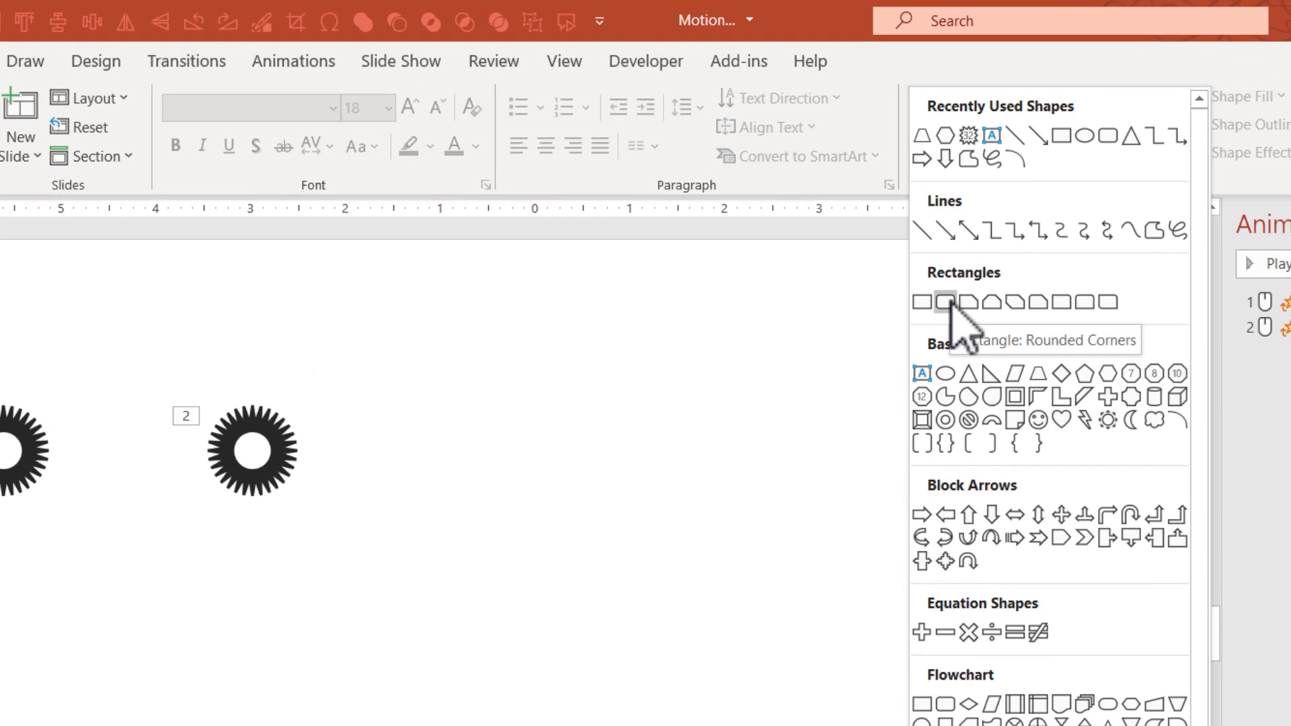
left_click(946, 302)
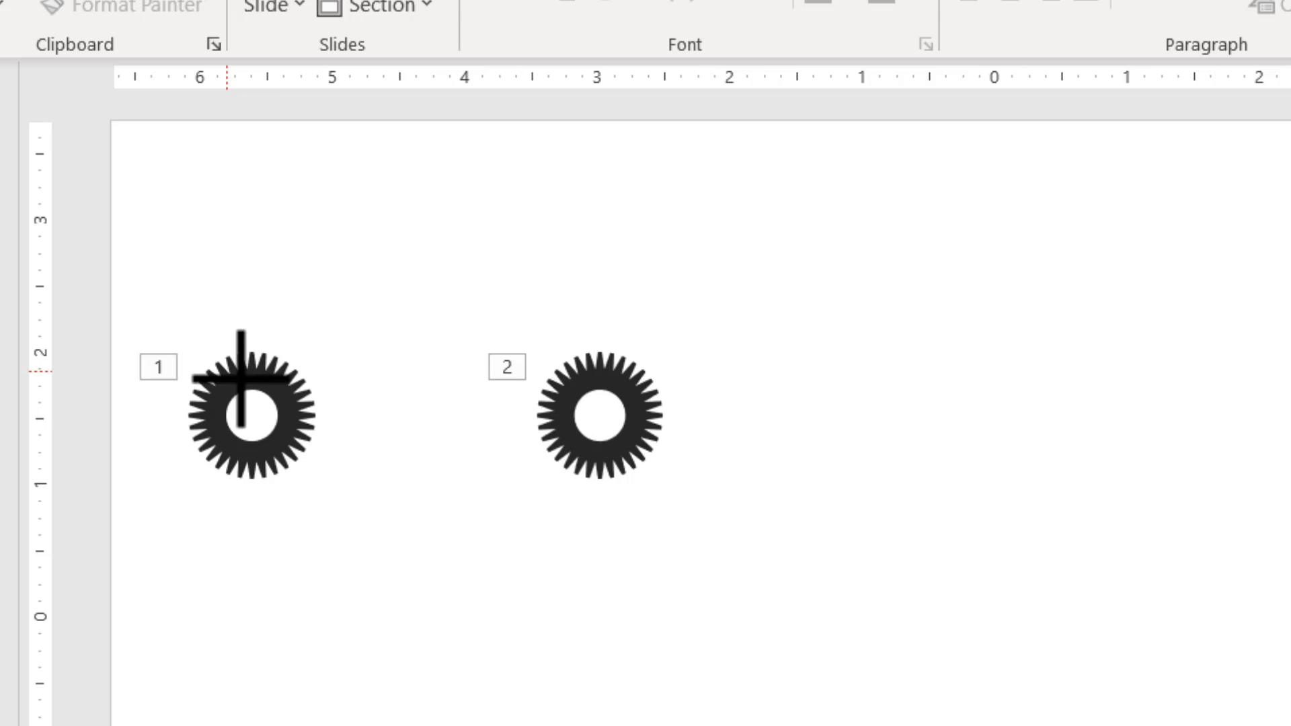
left_click_drag(226, 371, 634, 457)
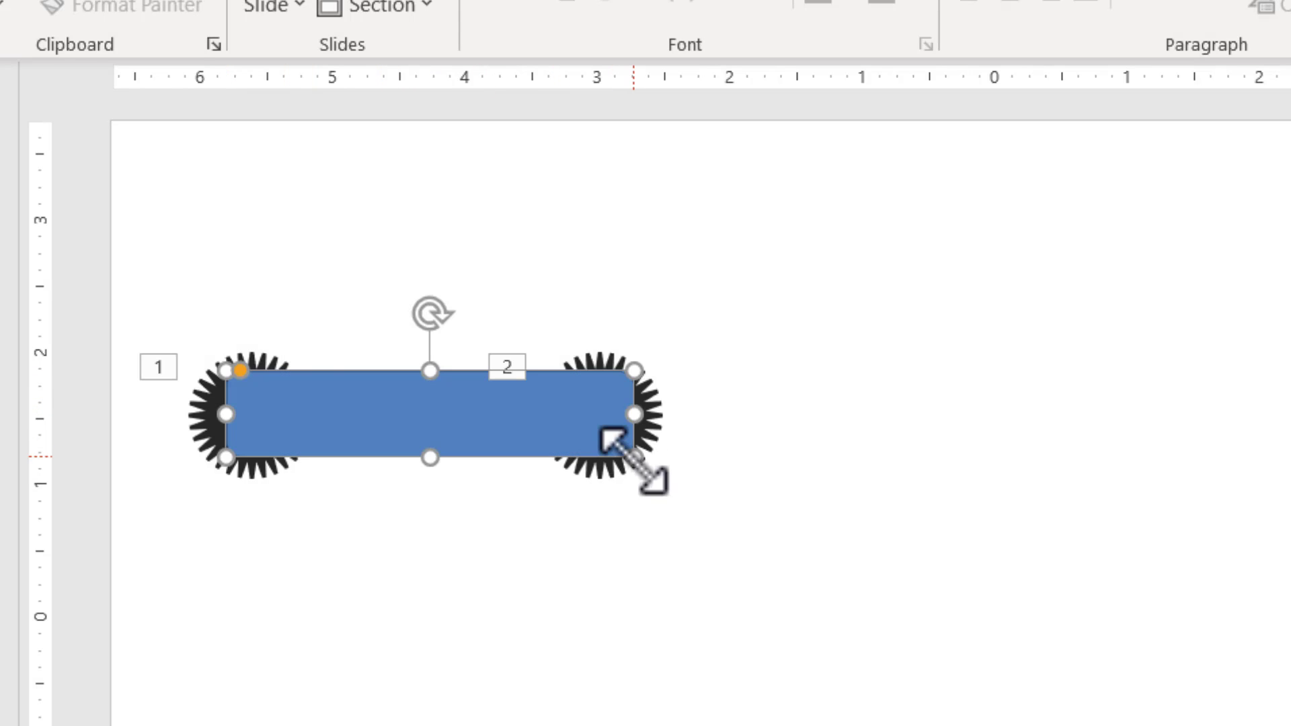
left_click_drag(244, 376, 308, 381)
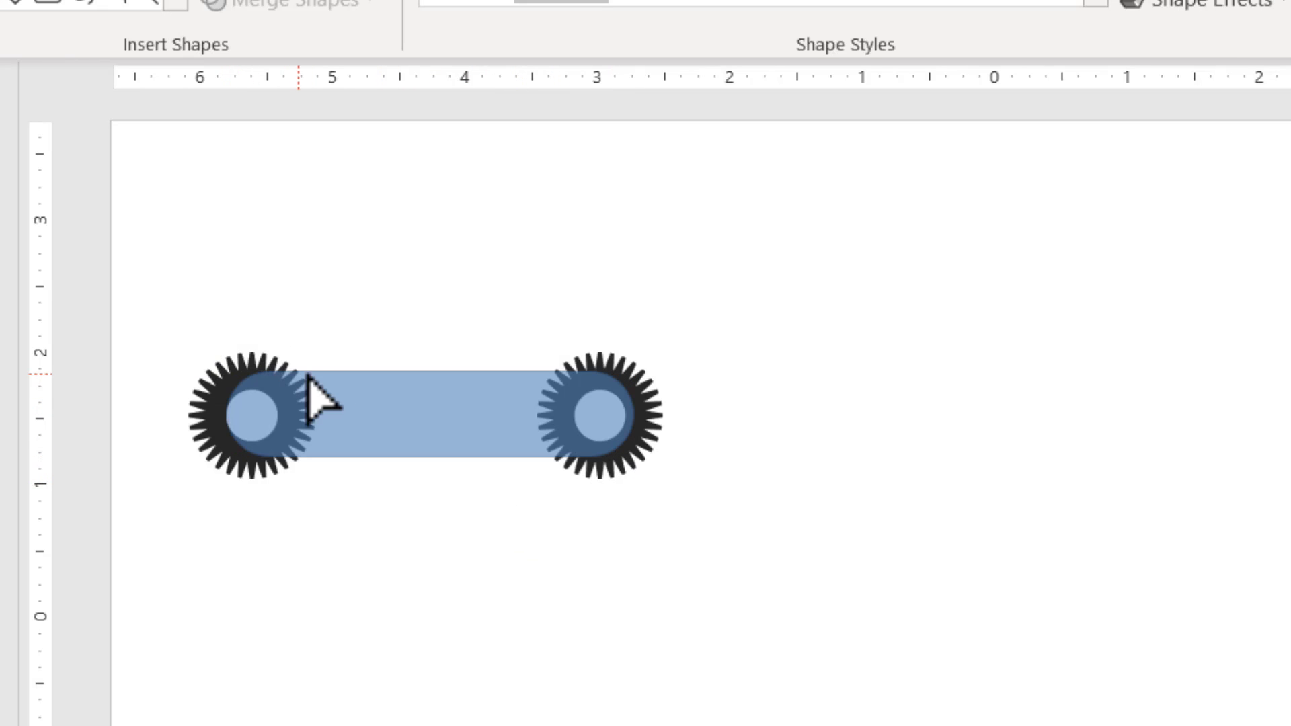
left_click_drag(395, 379, 401, 381)
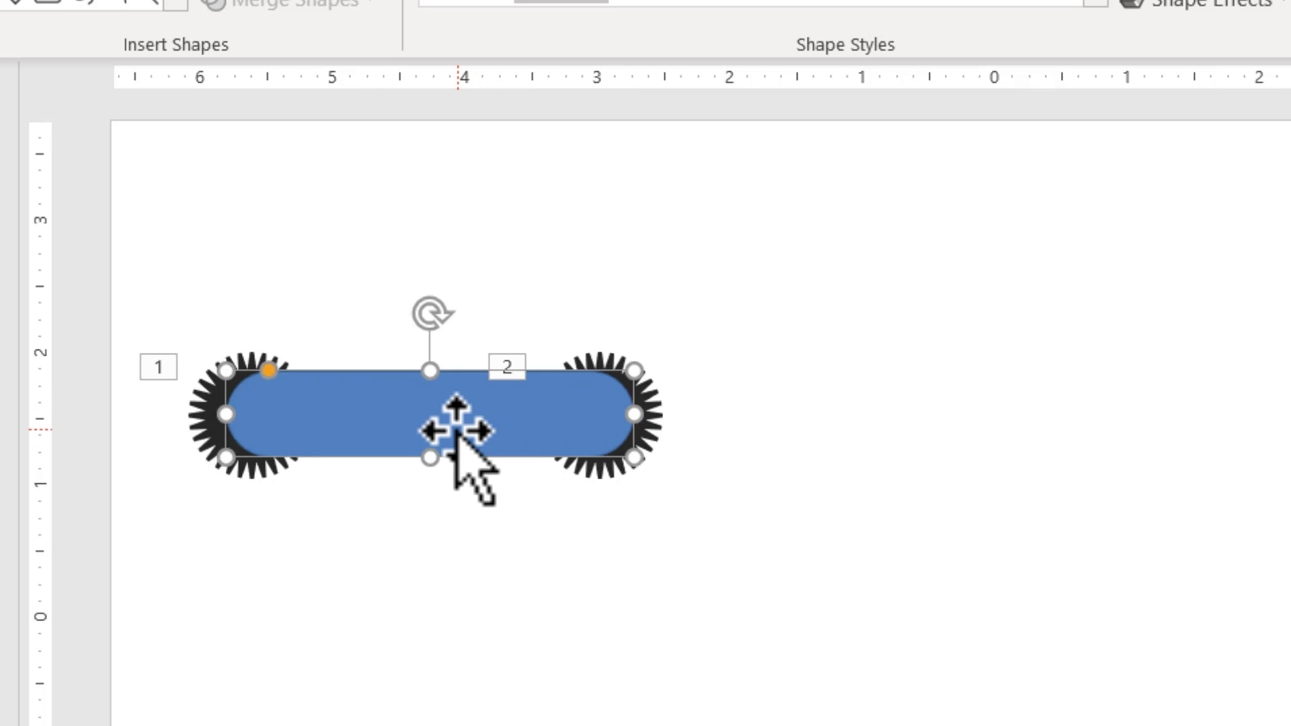
left_click_drag(456, 433, 441, 426)
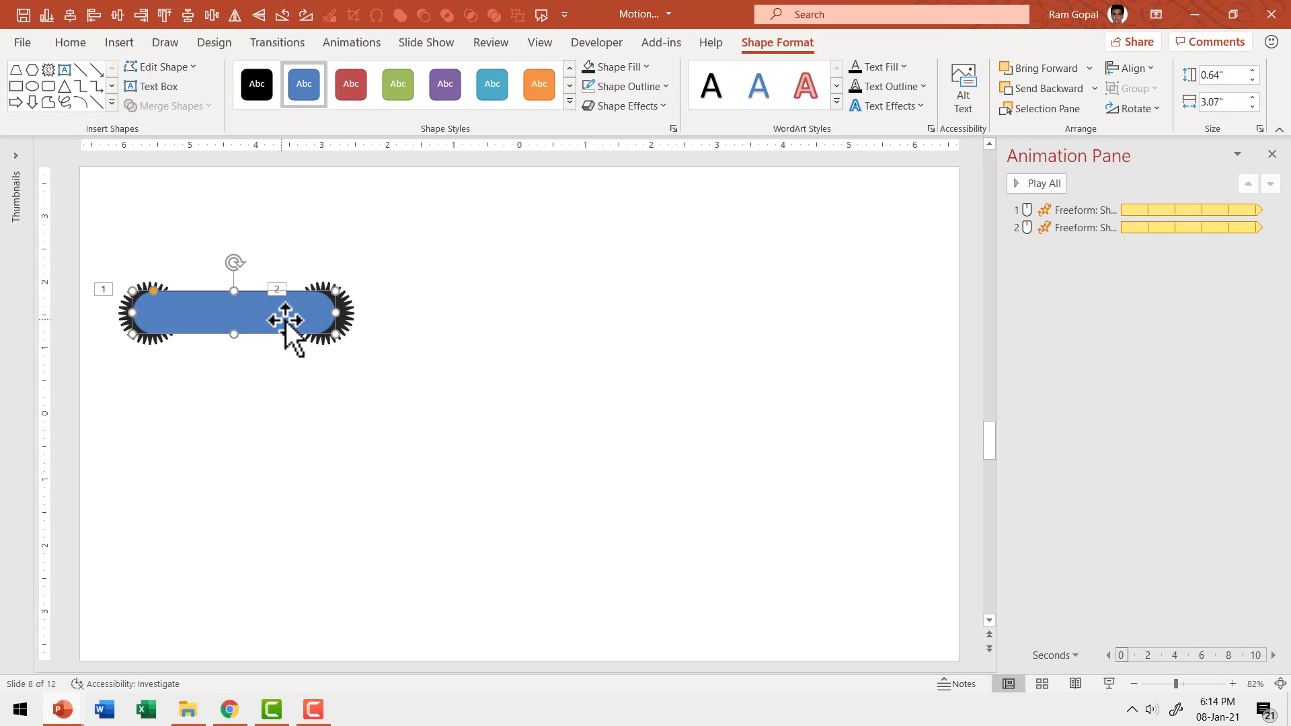
Step: Remove the rounded rectangle's fill and give it a near-black theme outline color matching the gears
left_click(619, 62)
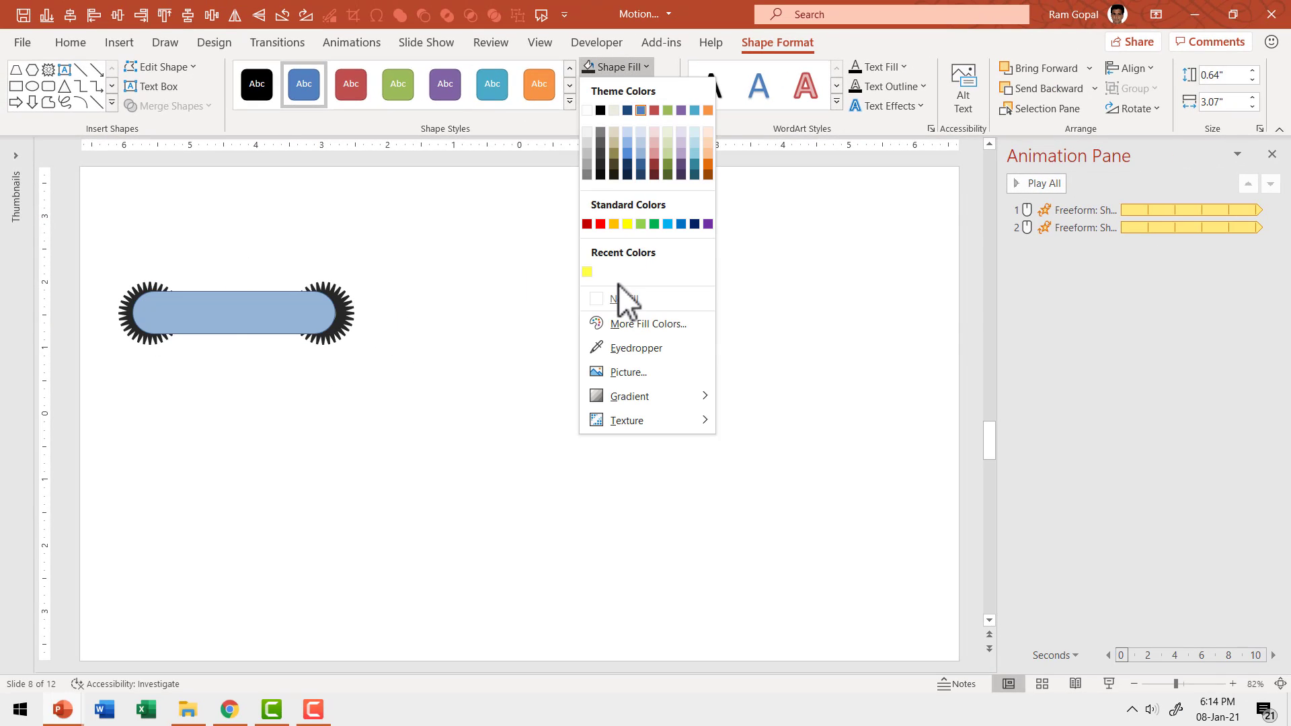
left_click(619, 299)
left_click(643, 85)
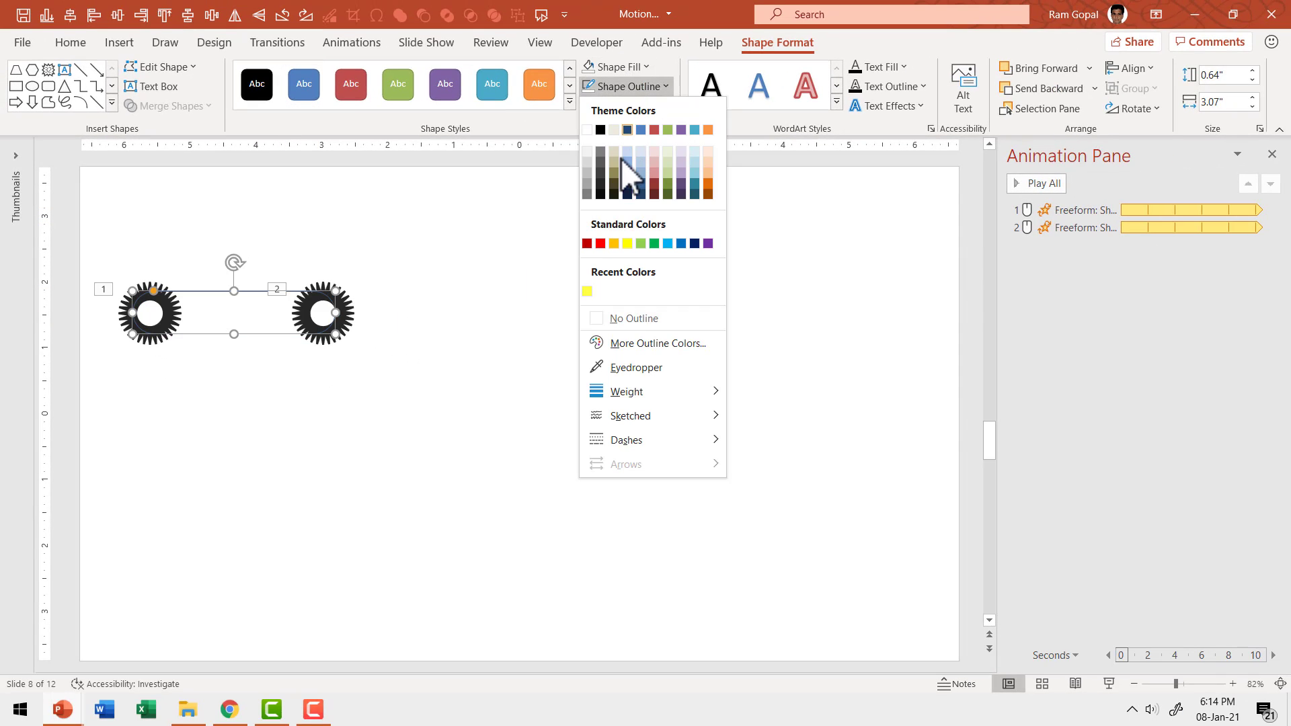
left_click(601, 184)
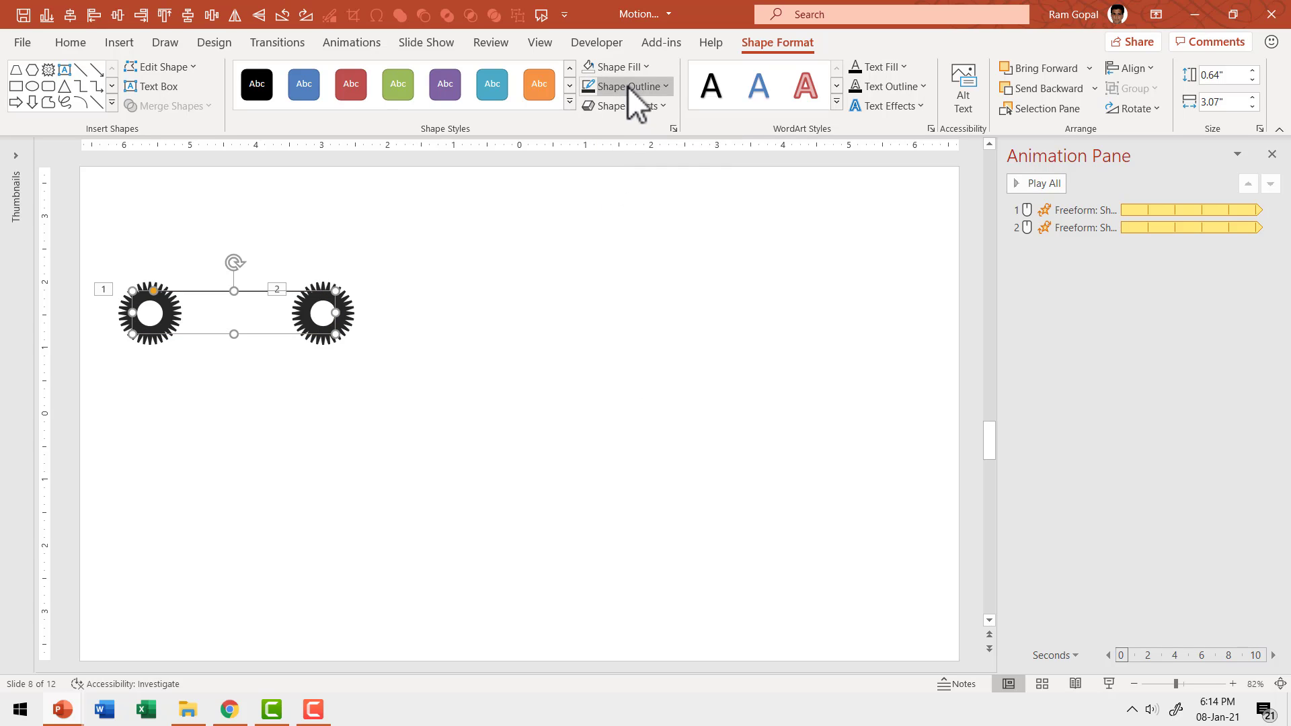
Step: Set the rounded rectangle's outline to 2¼ pt weight with a dotted dash style
left_click(627, 86)
mouse_move(620, 396)
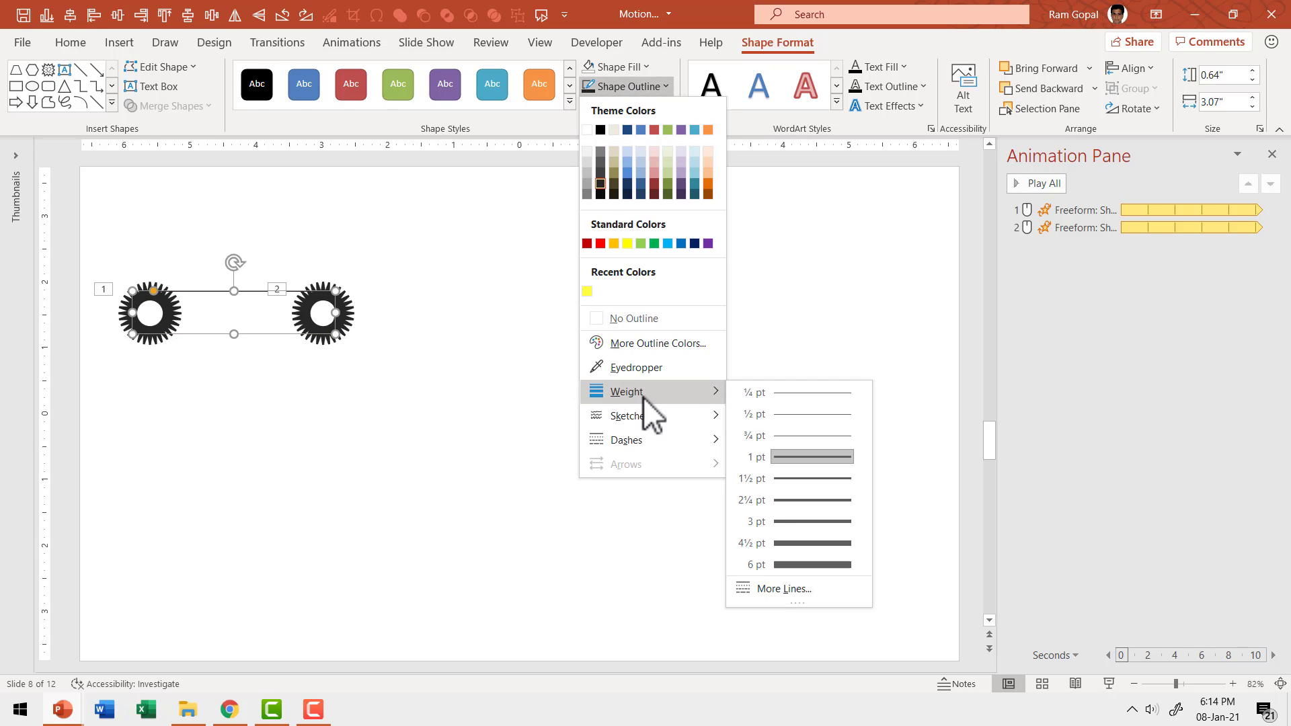
left_click(805, 503)
left_click(620, 90)
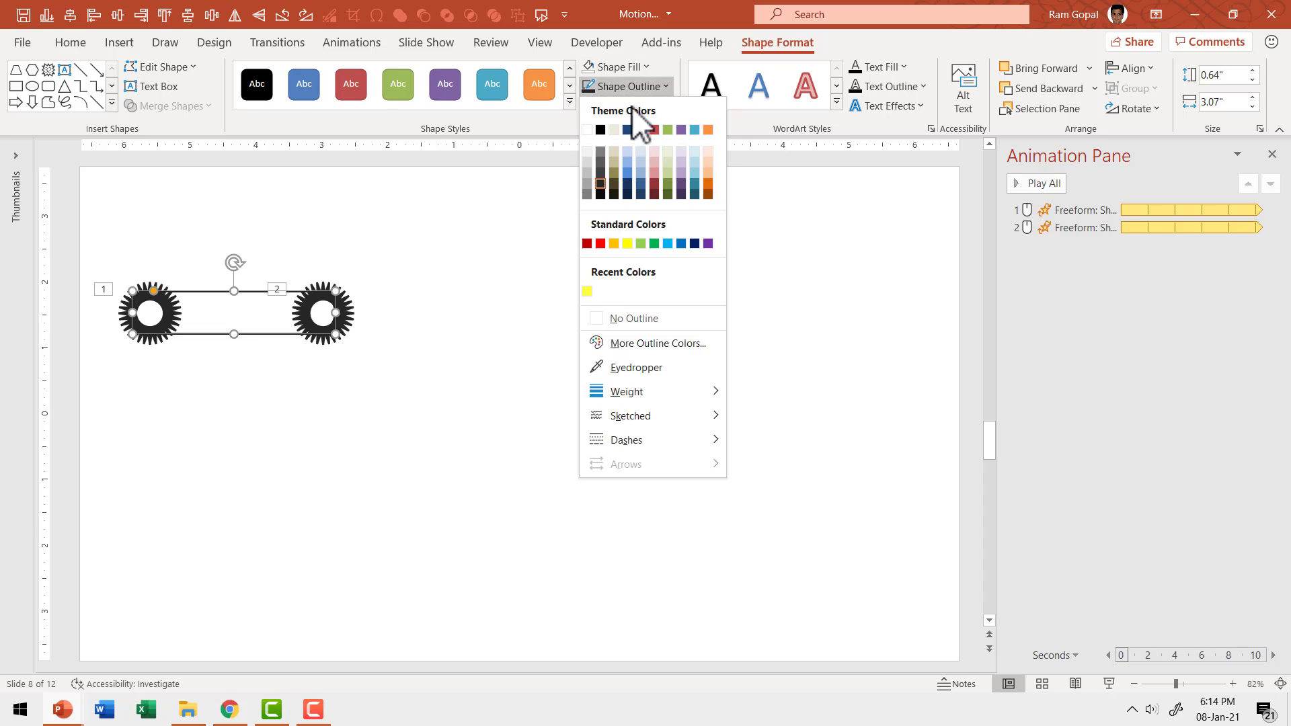
mouse_move(635, 445)
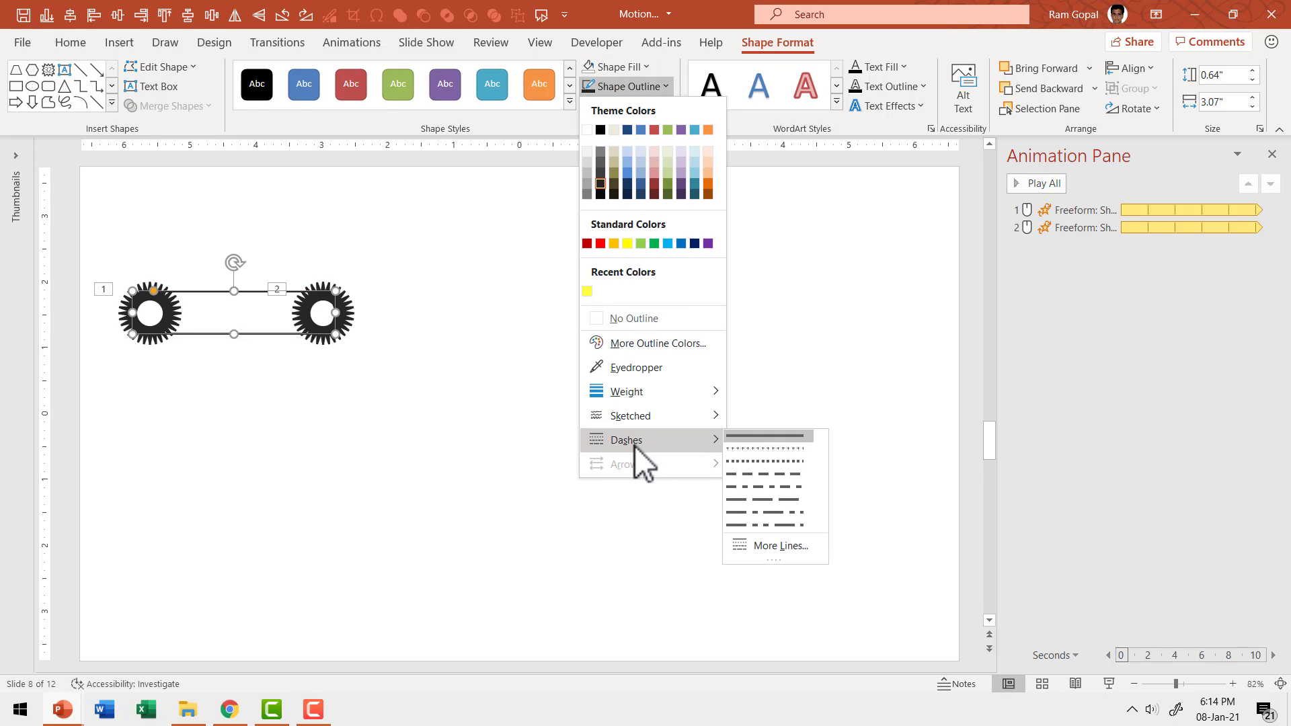
left_click(768, 452)
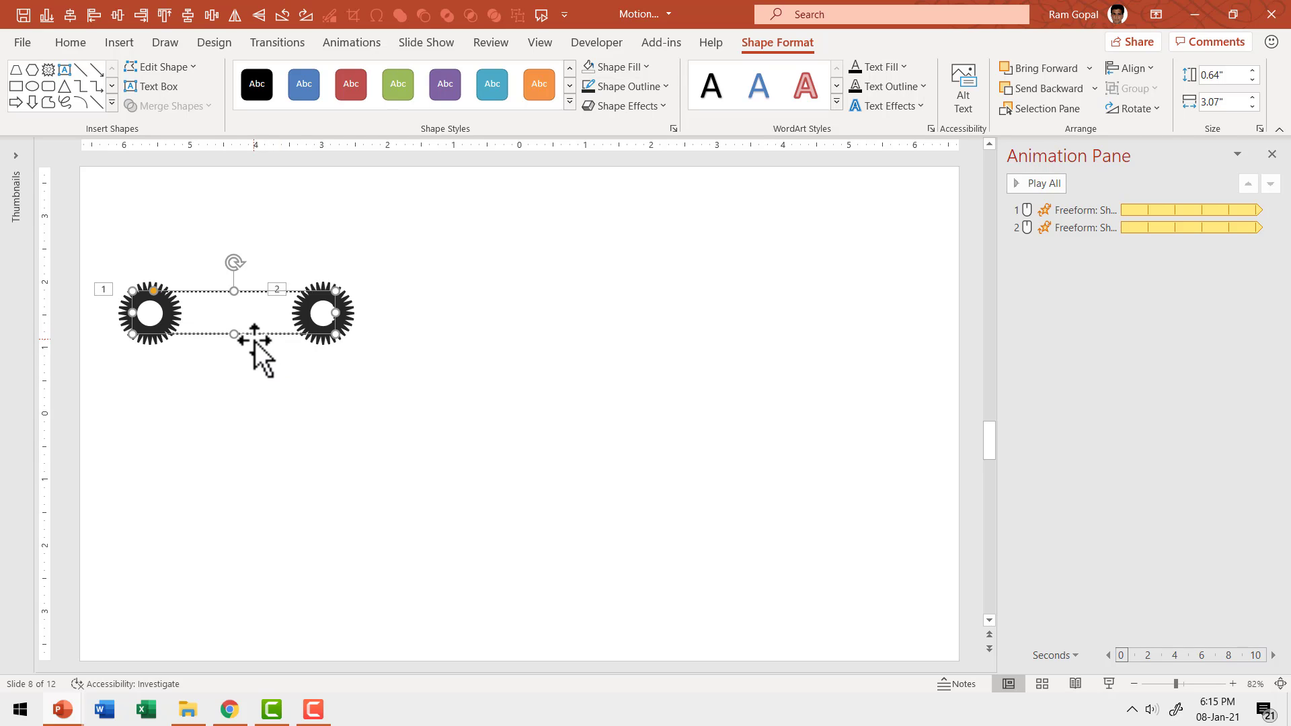
Step: Apply the Pulse emphasis animation to the dotted rounded rectangle and set its duration to 0.10 seconds
left_click(354, 40)
left_click(757, 102)
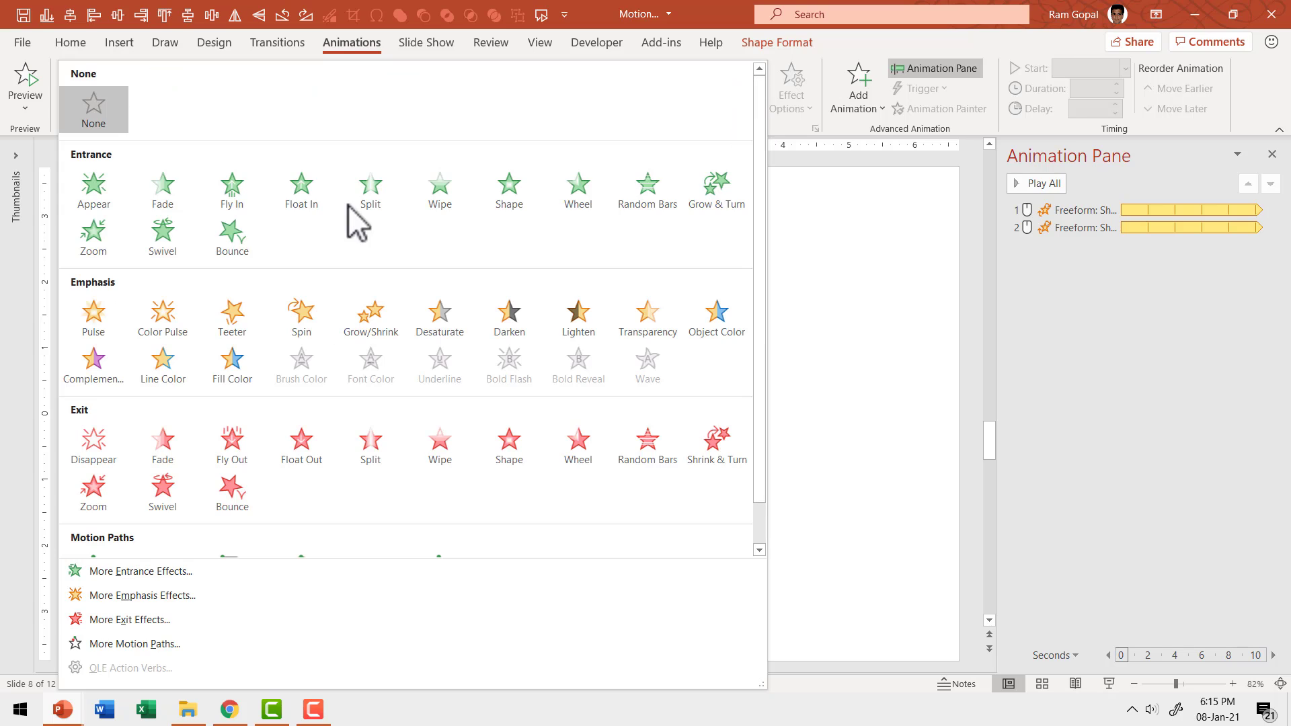
left_click(103, 321)
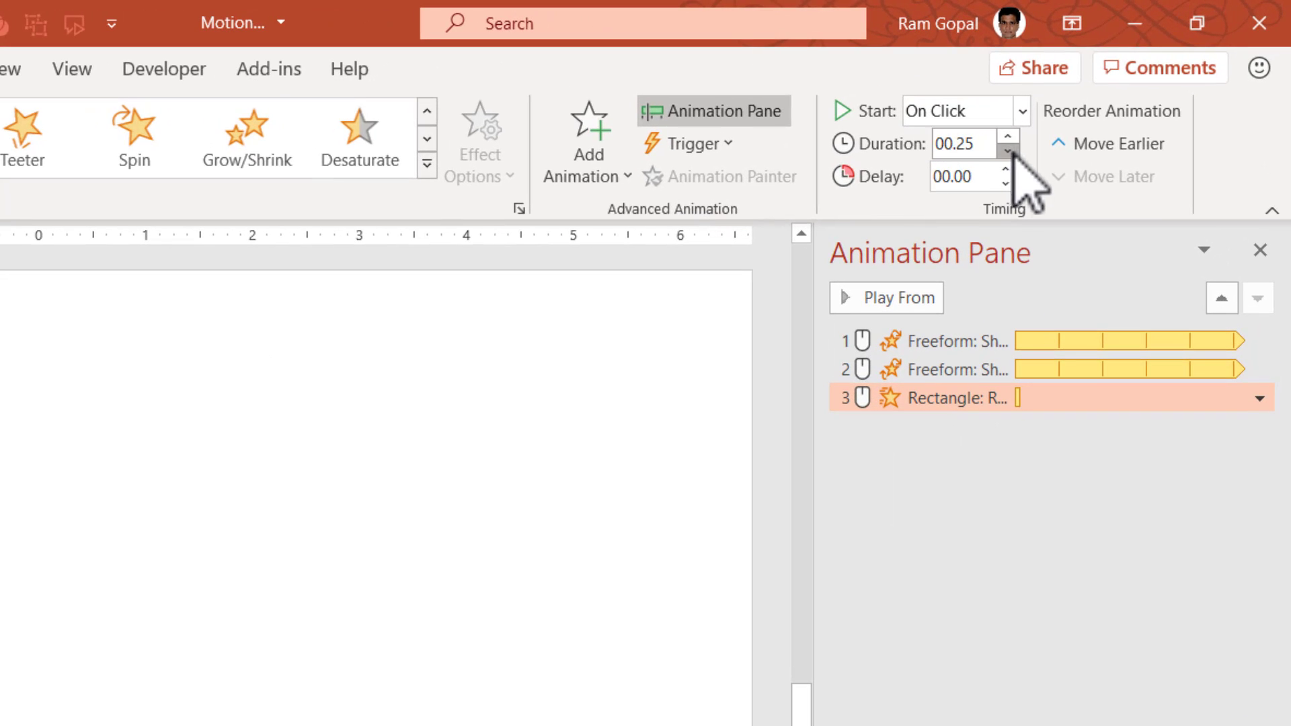
double_click(994, 144)
type("0.")
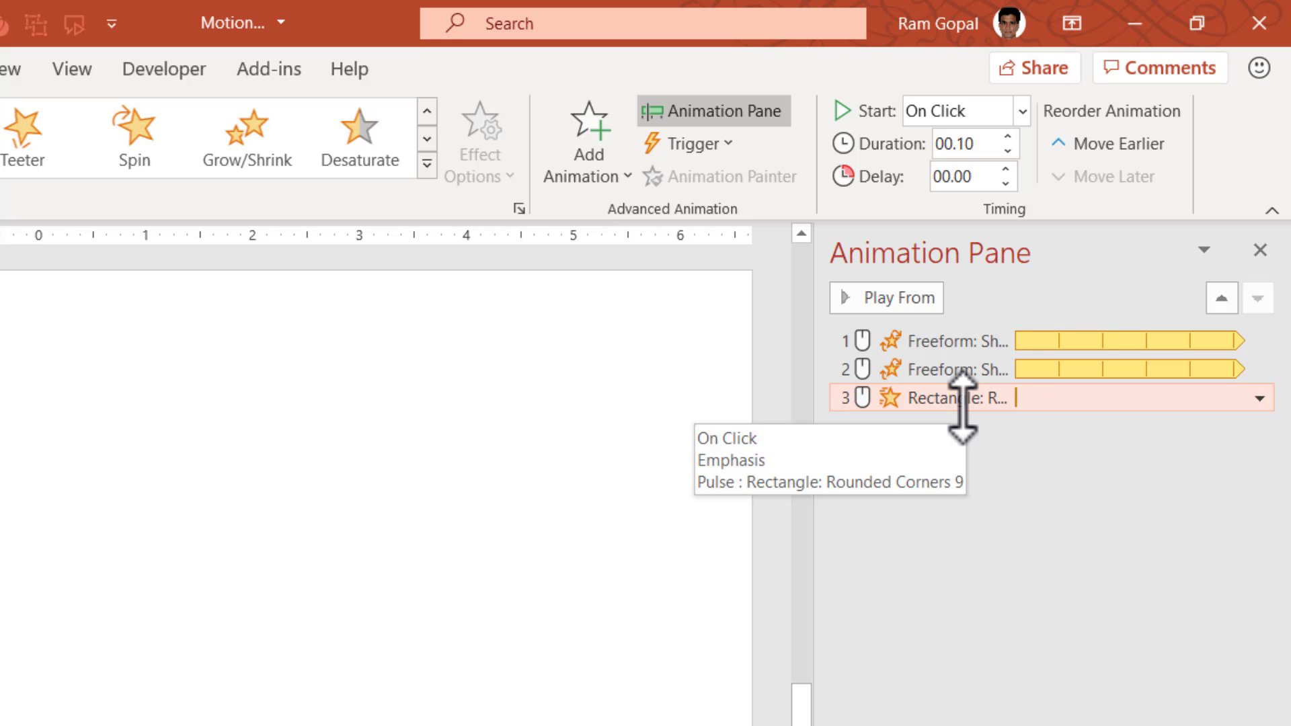
Step: Set the Pulse animation to repeat Until End of Slide, and make all three animations start With Previous
left_click(1260, 398)
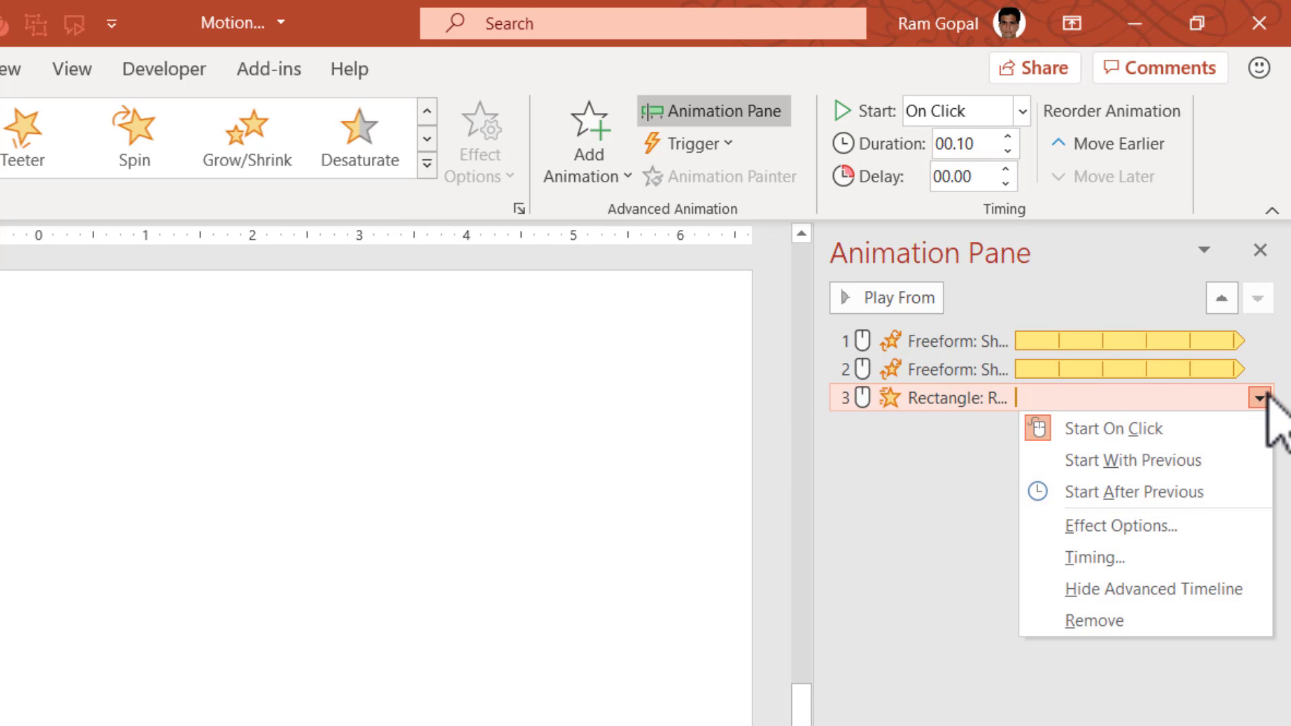
left_click(1137, 527)
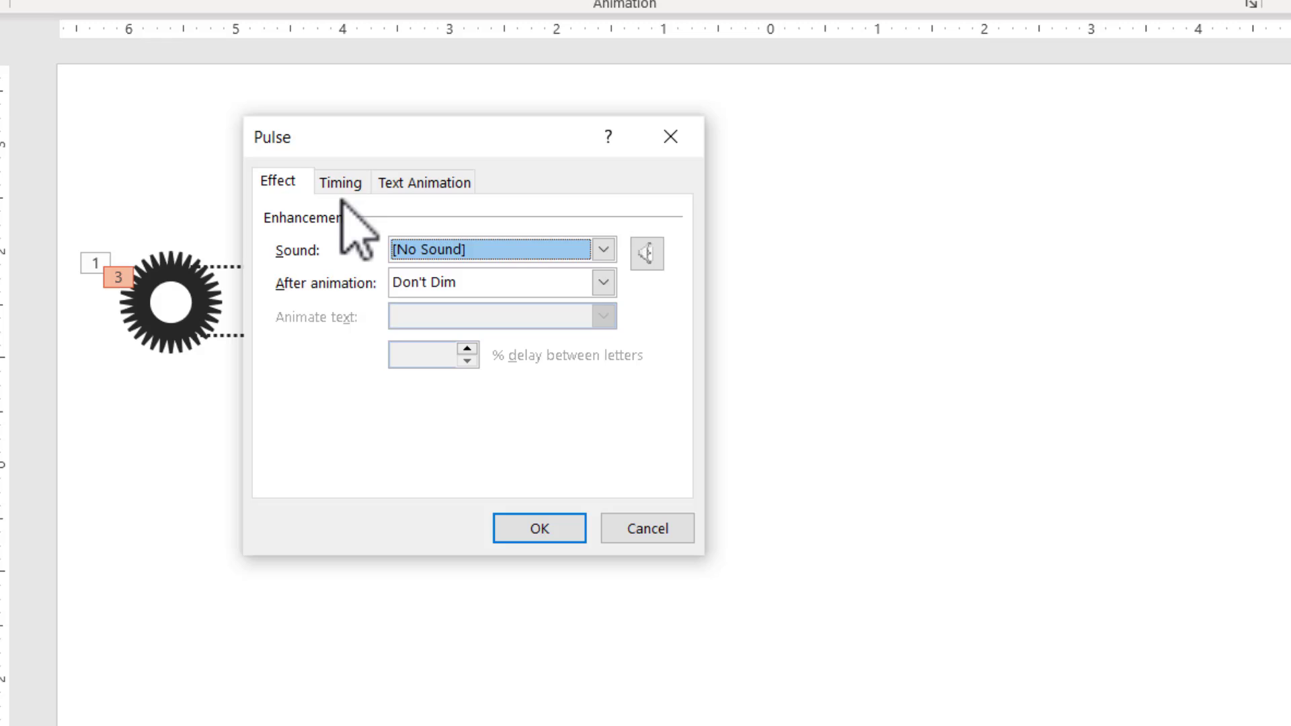
left_click(340, 182)
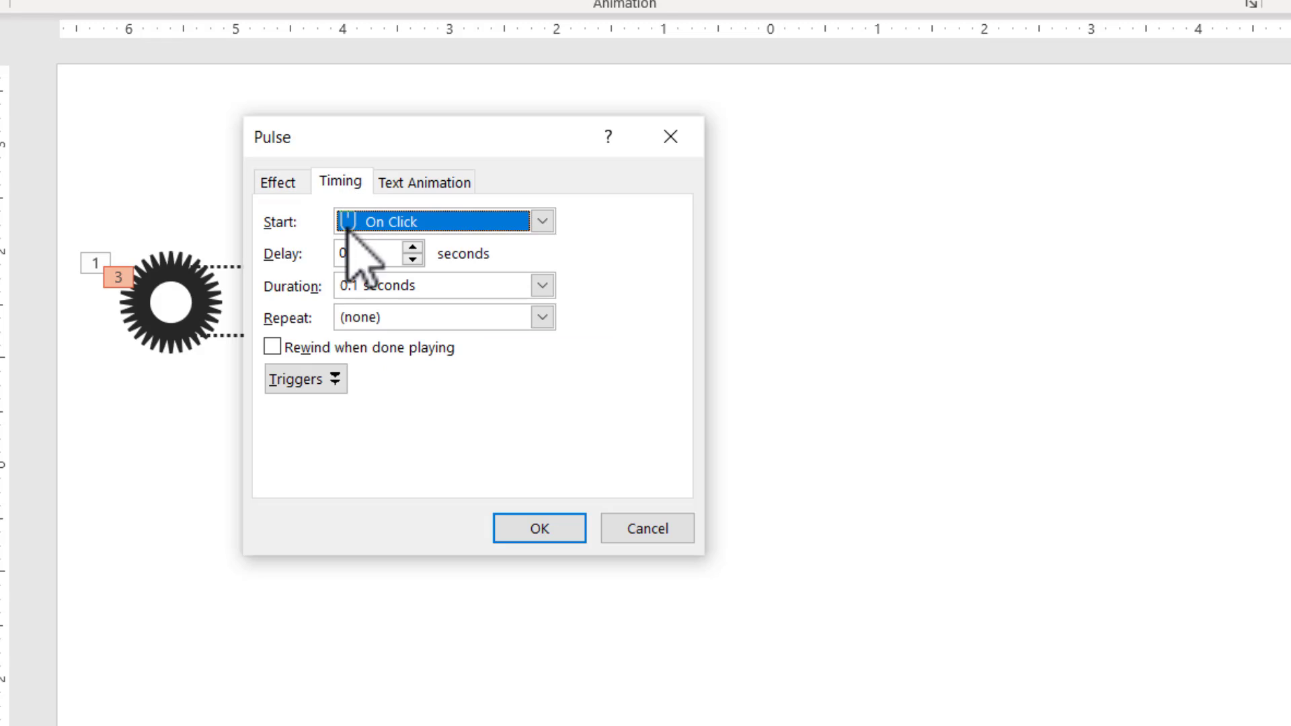
left_click(542, 317)
left_click(411, 470)
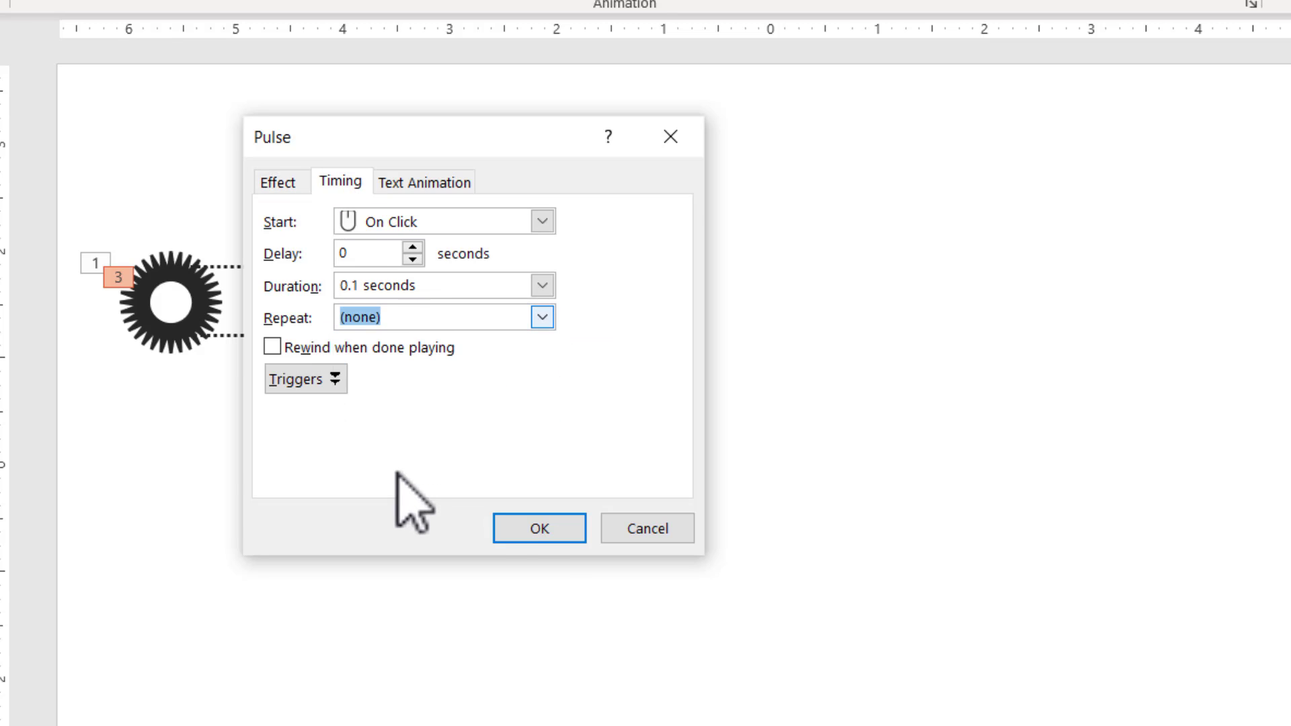
left_click(539, 530)
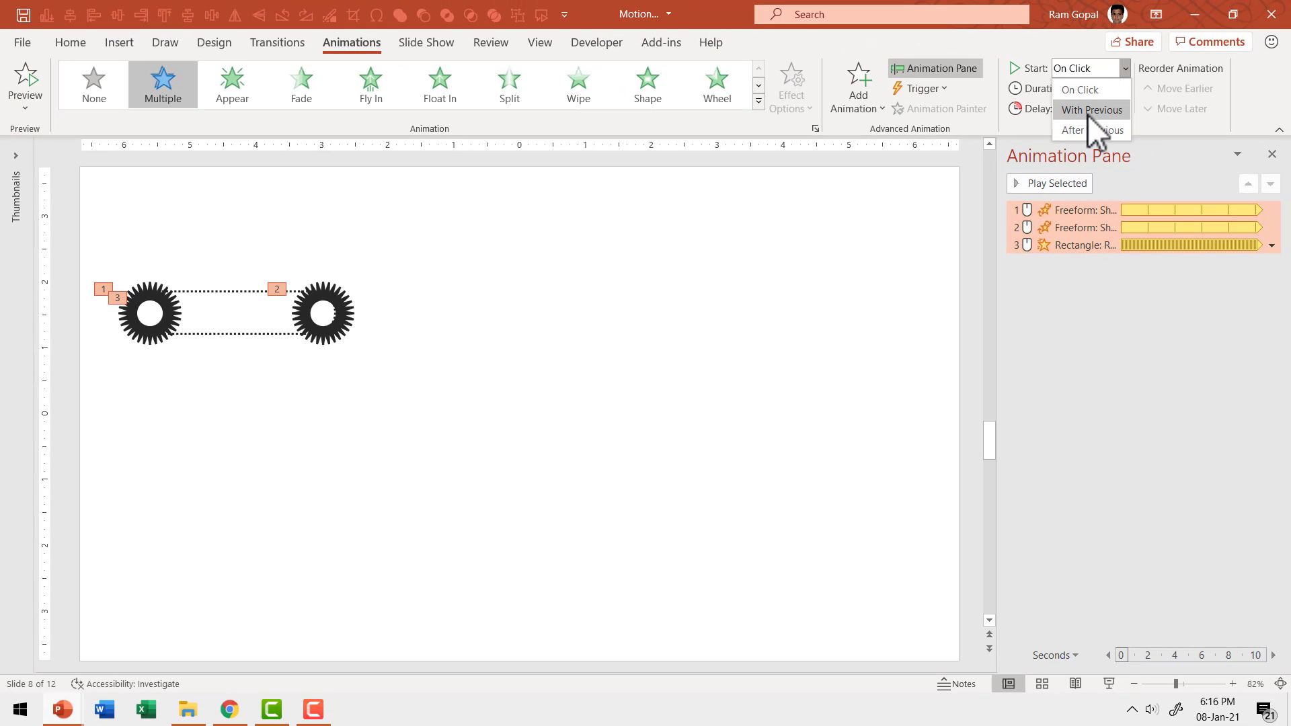
left_click(1087, 113)
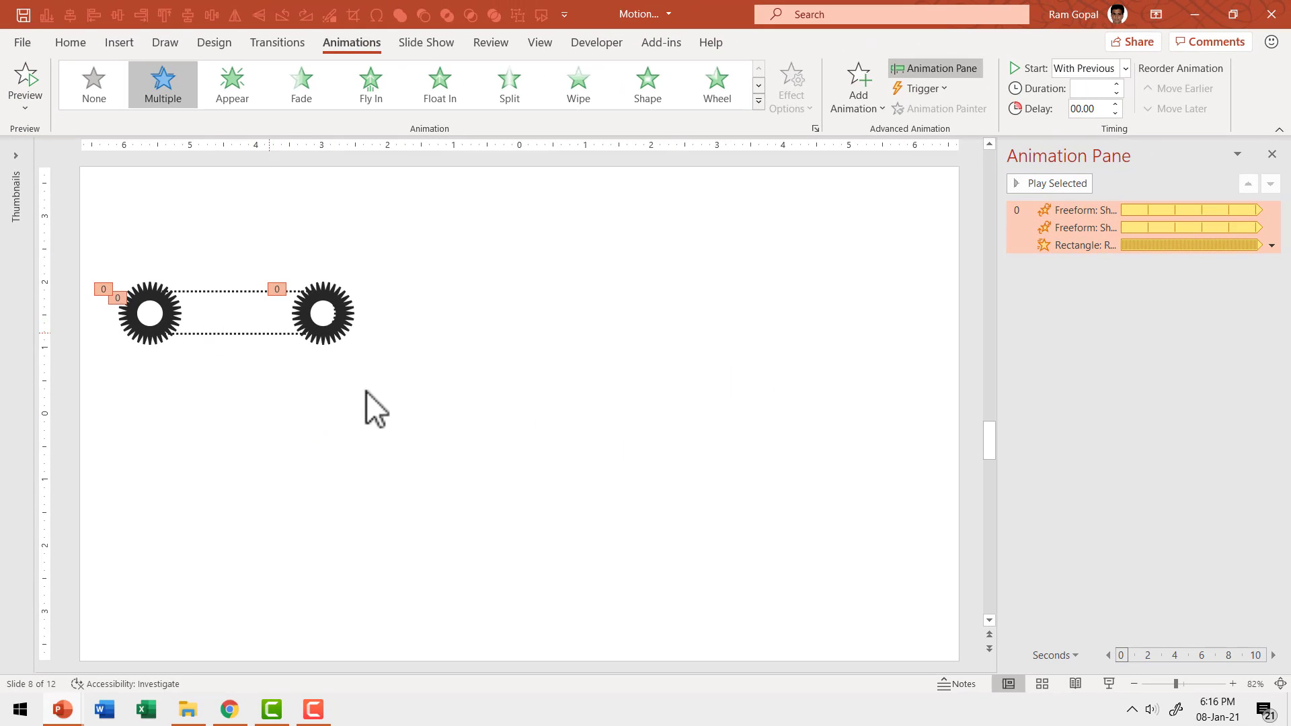
Step: Add a text box reading "PROCESS 1" on the empty slide area and set its font to Tw Cen MT Condensed Extra Bold
left_click(72, 44)
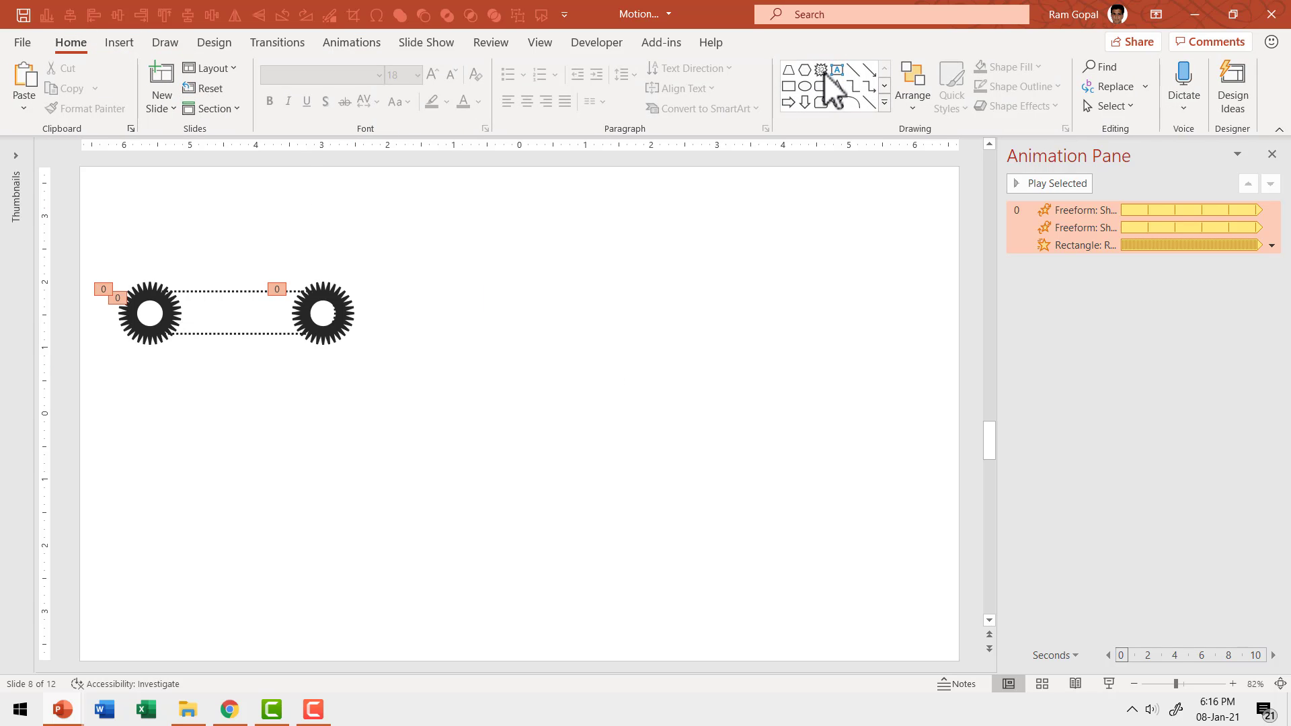
left_click(503, 332)
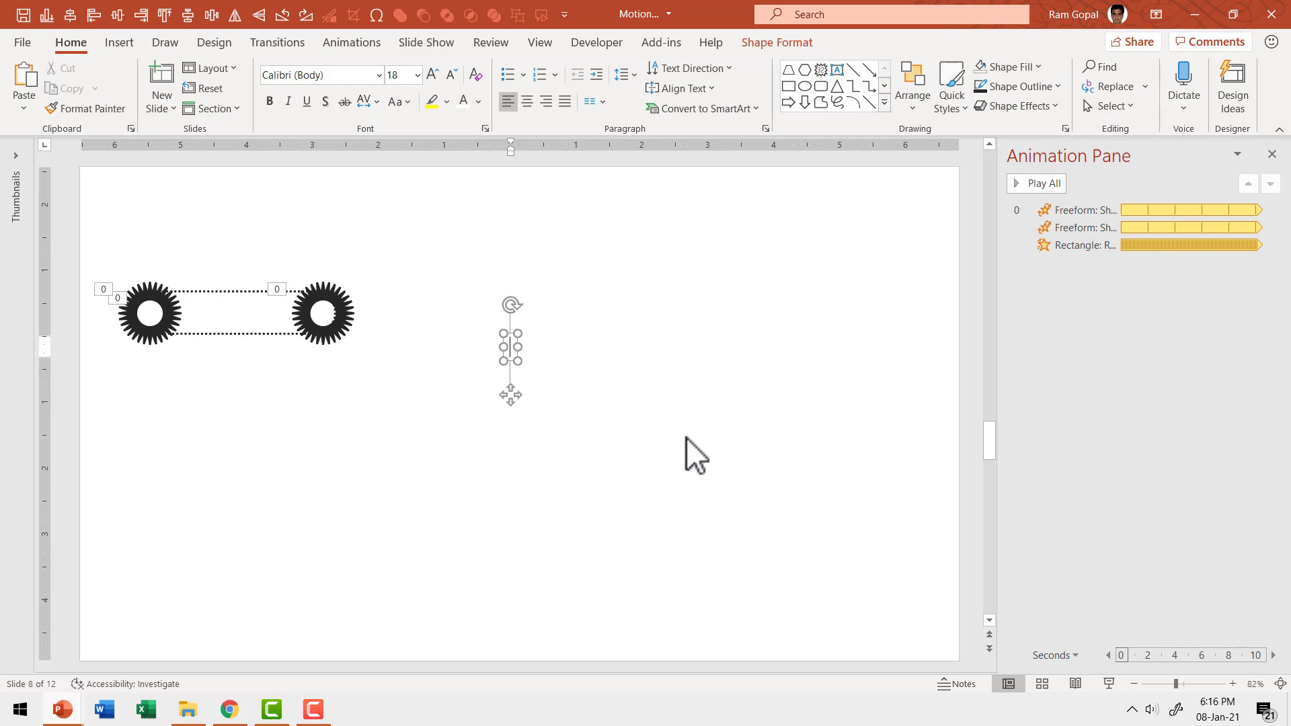
type("PROCESS")
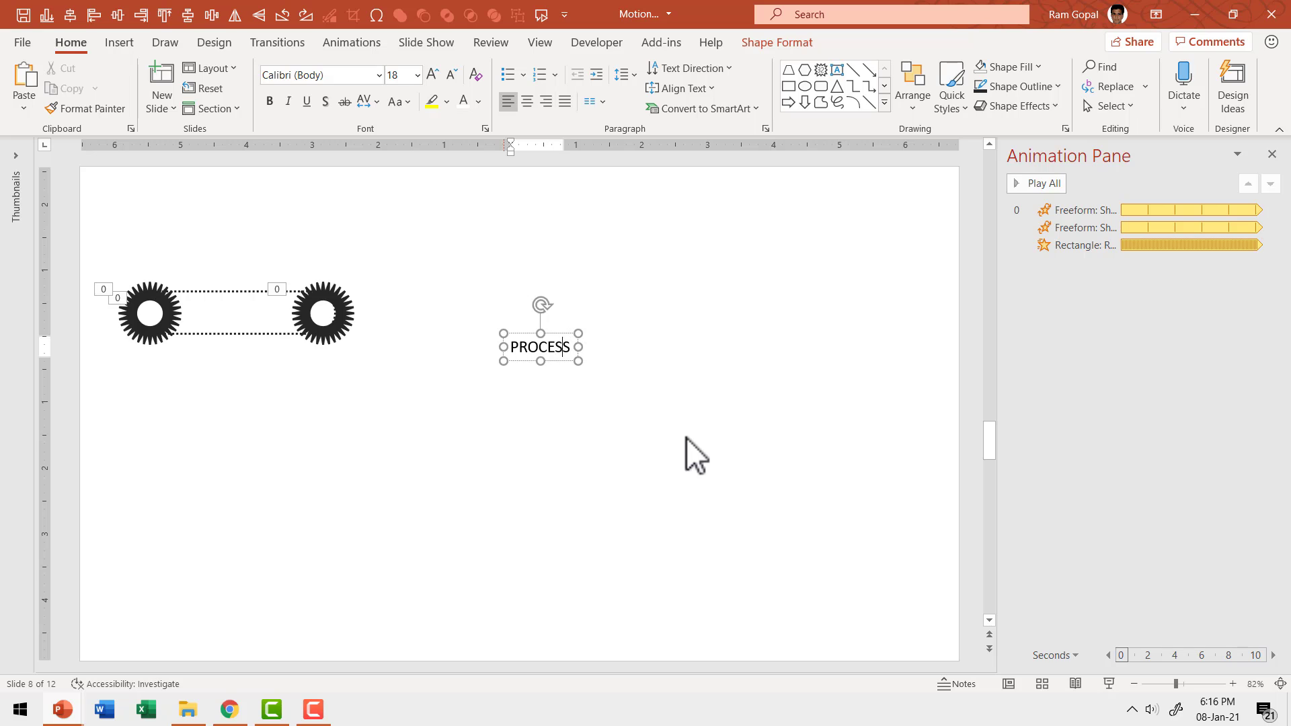
type(" 1")
key("Escape")
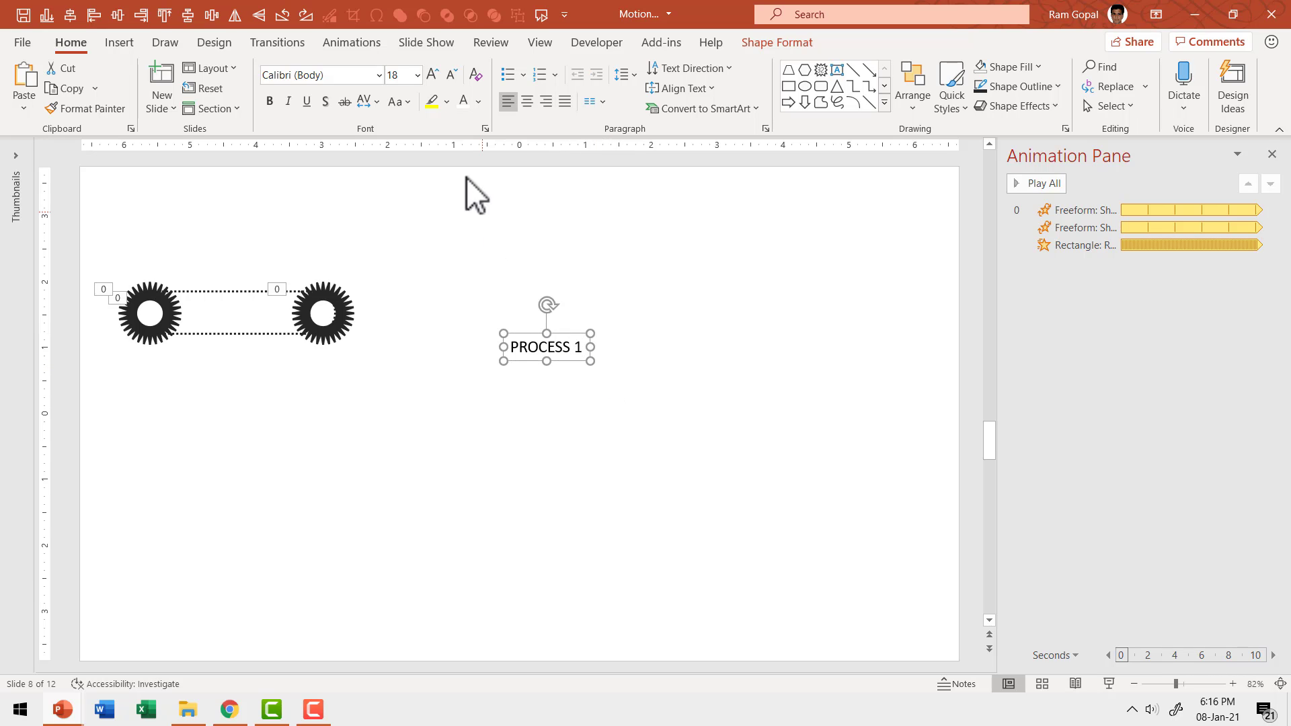
left_click(378, 75)
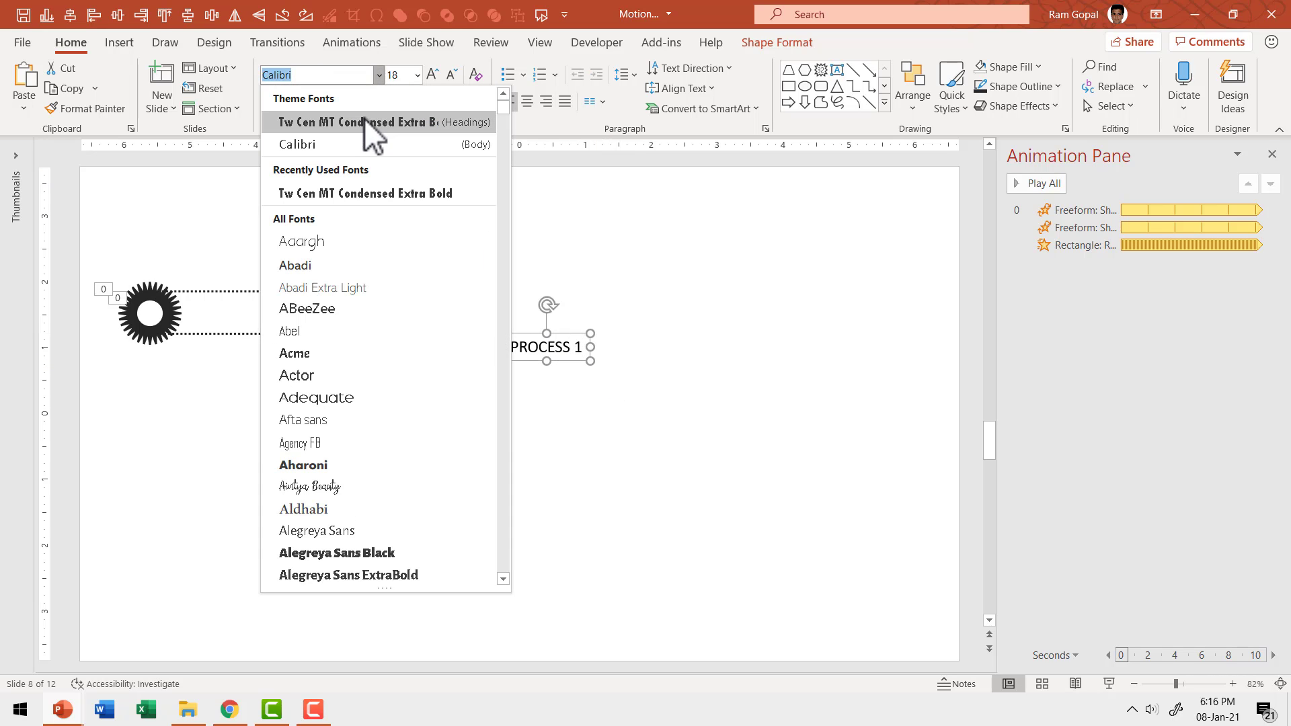
left_click(360, 124)
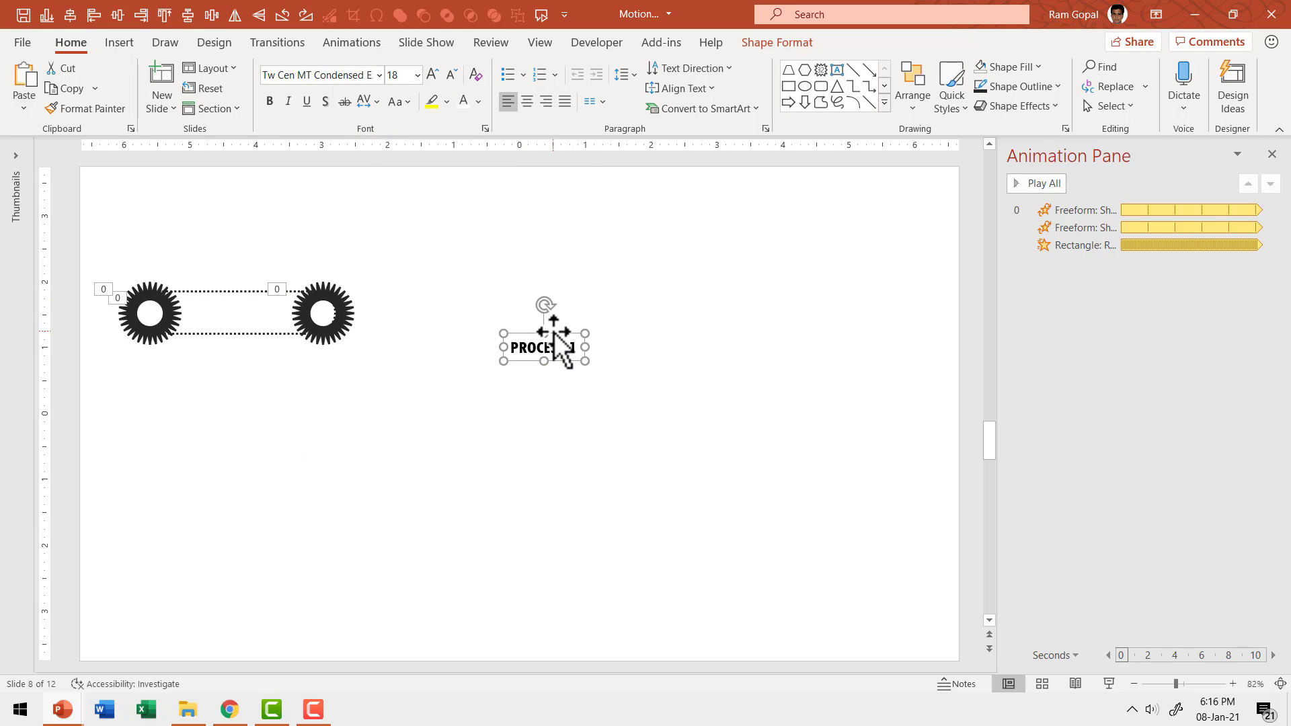
Step: Center the PROCESS 1 label between the two gears at font size 20, and preview the slide as a slide show
left_click_drag(554, 332, 262, 298)
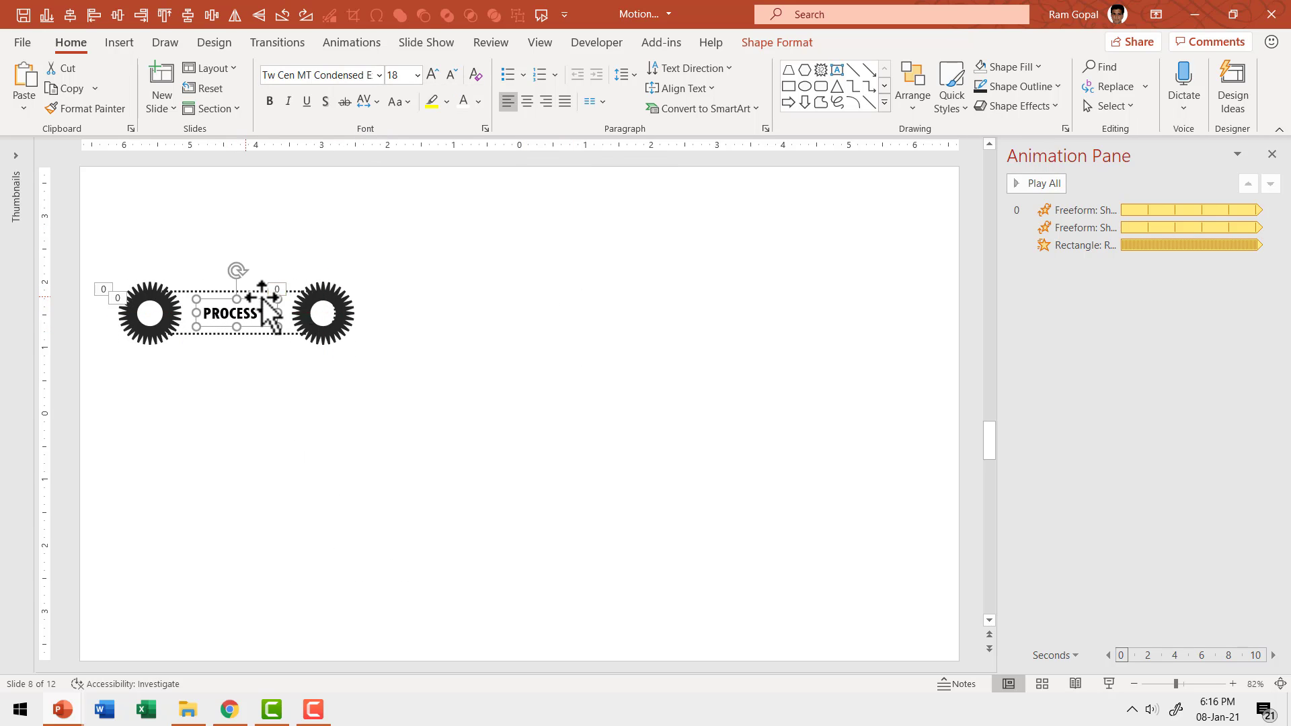
left_click(433, 74)
left_click_drag(255, 304, 250, 304)
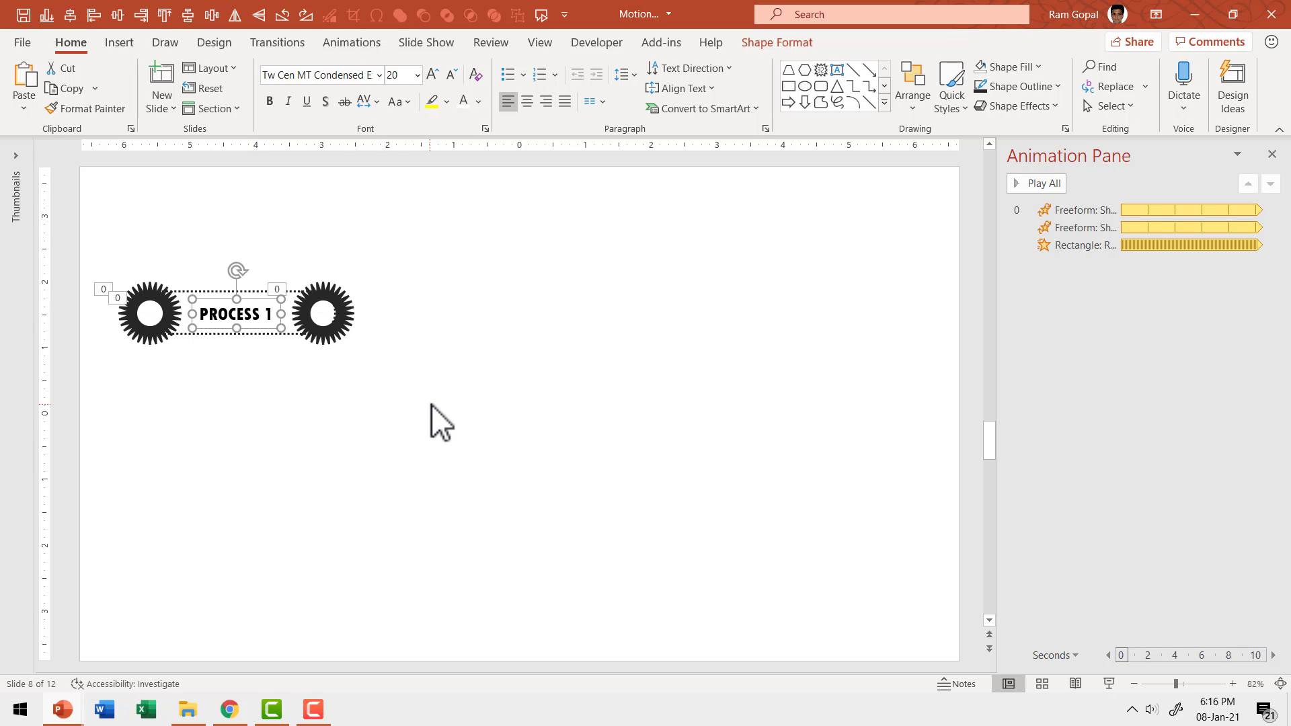
left_click(1109, 684)
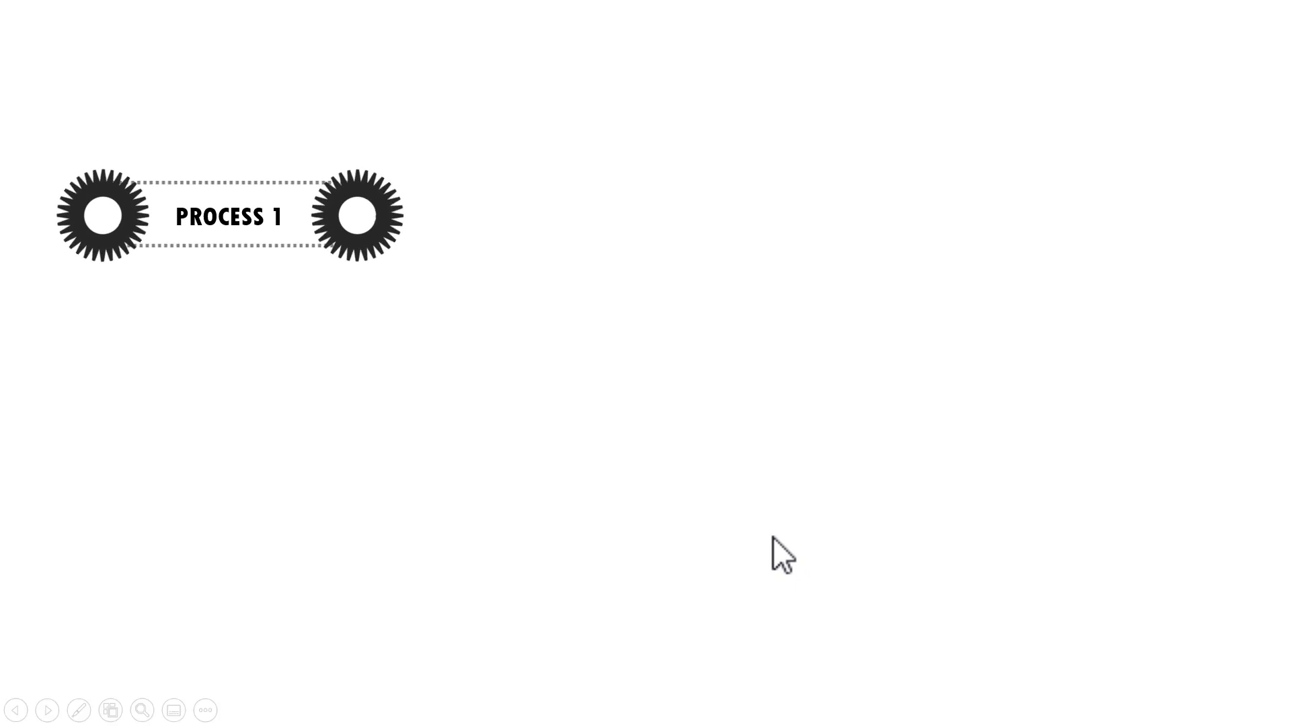